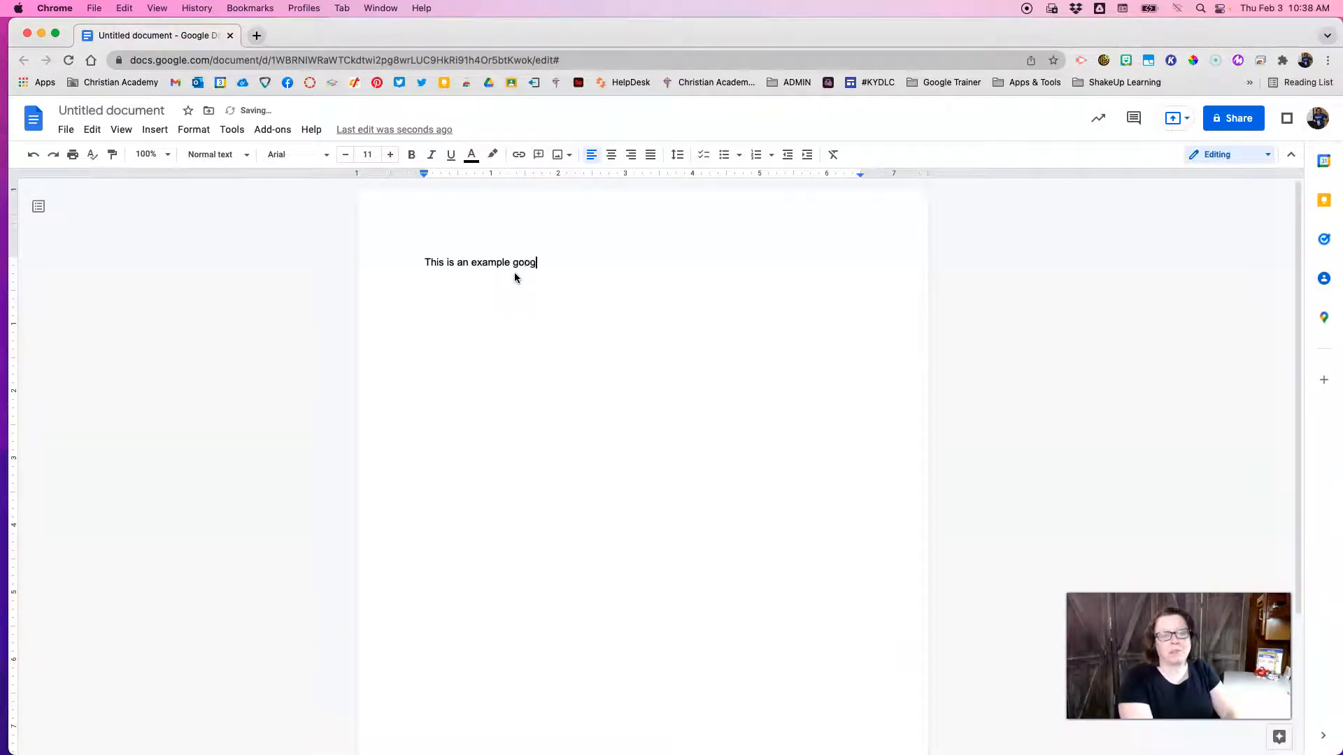
# Write "This is an example google doc." and, as a separate paragraph, "We are excited to show you this feature called Smart Chips!".
pyautogui.write('xample google doc.')
pyautogui.press('Return')
pyautogui.press('Return')
pyautogui.write('We are excited')
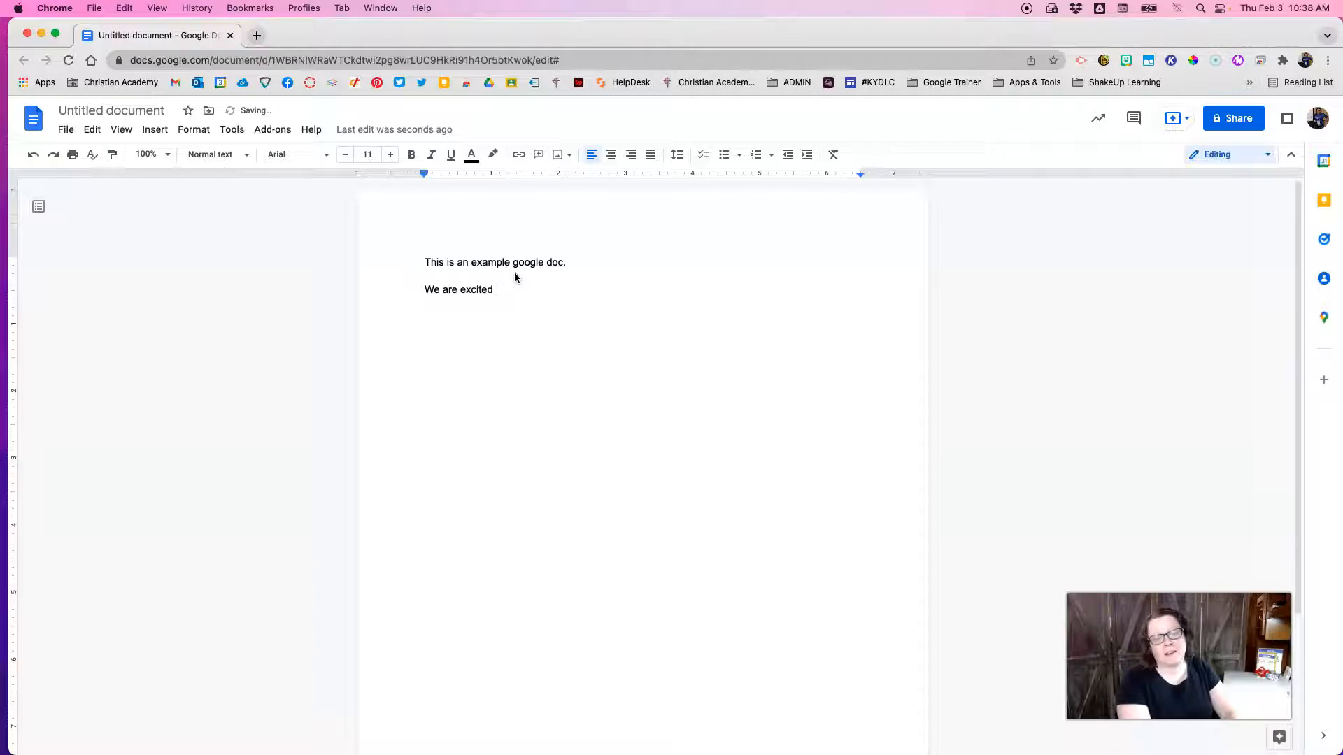
pyautogui.write(' to show you this f')
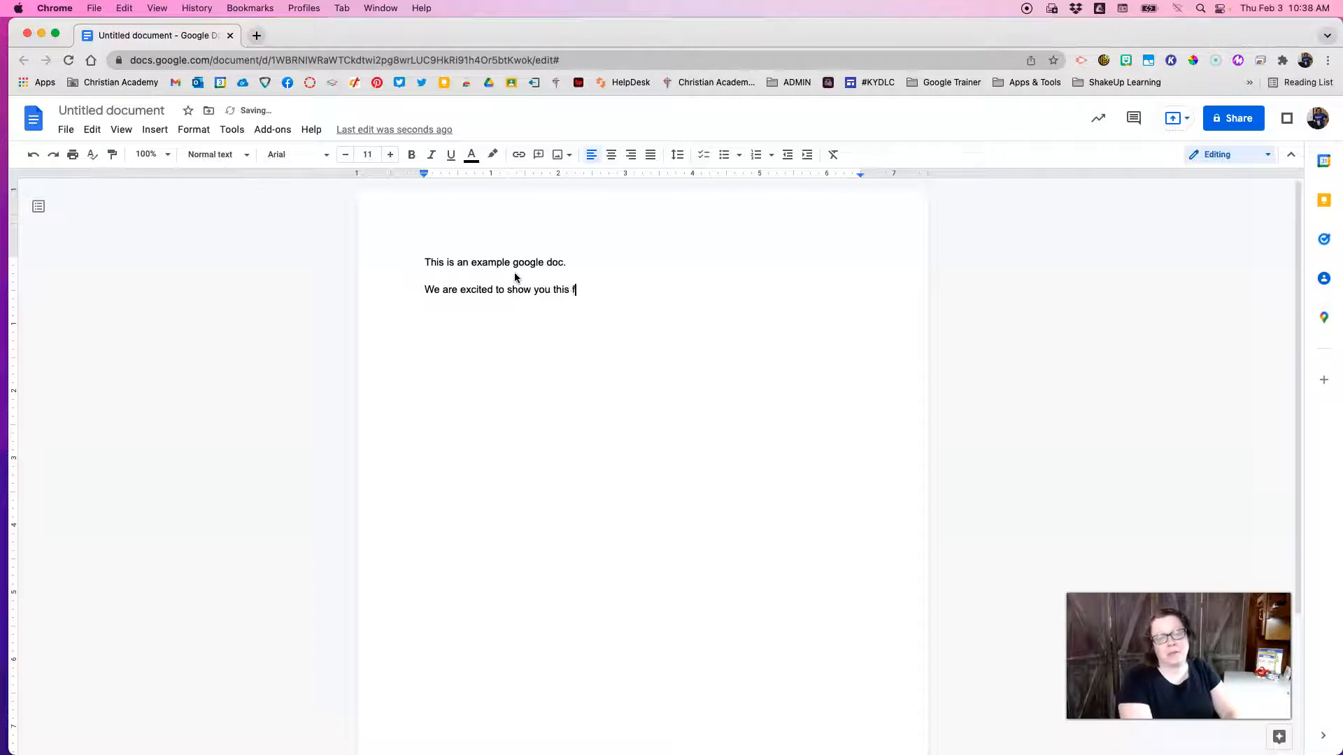
pyautogui.write('eature called SMa')
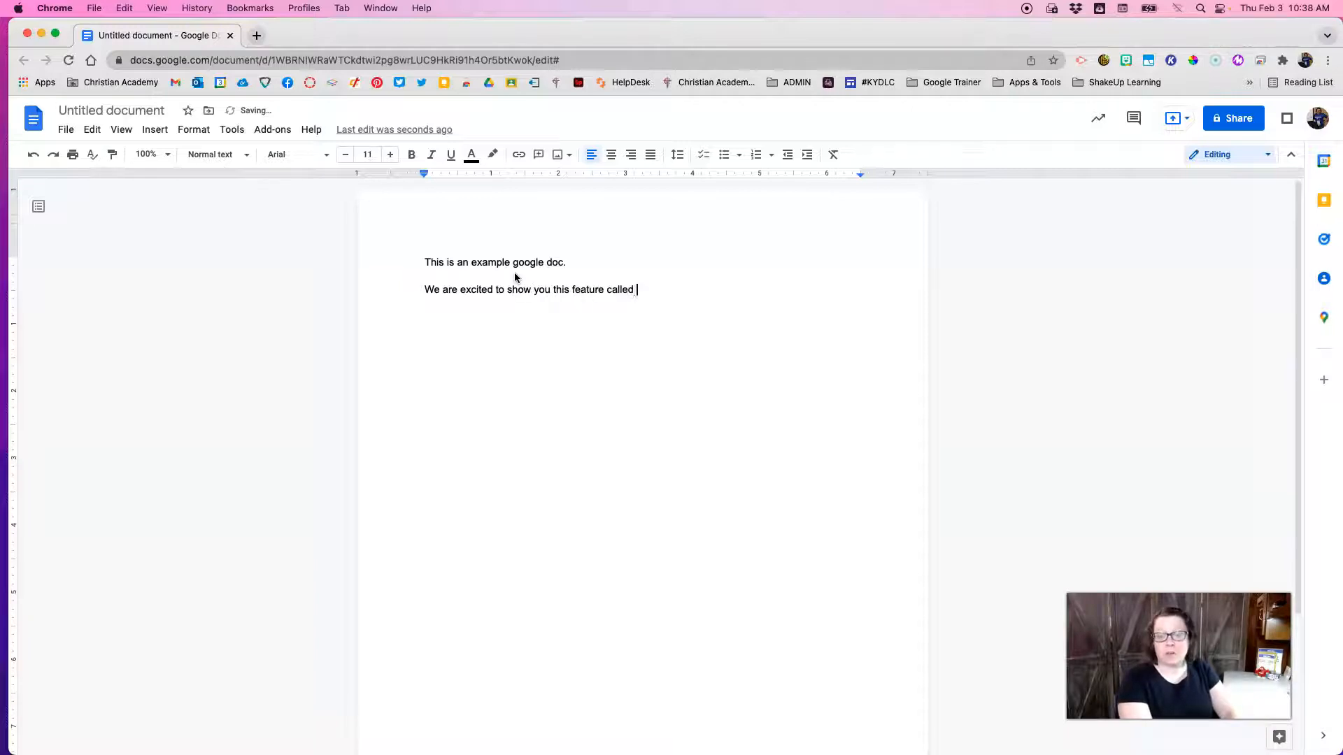
pyautogui.press('BackSpace')
pyautogui.press('BackSpace')
pyautogui.write('mart ')
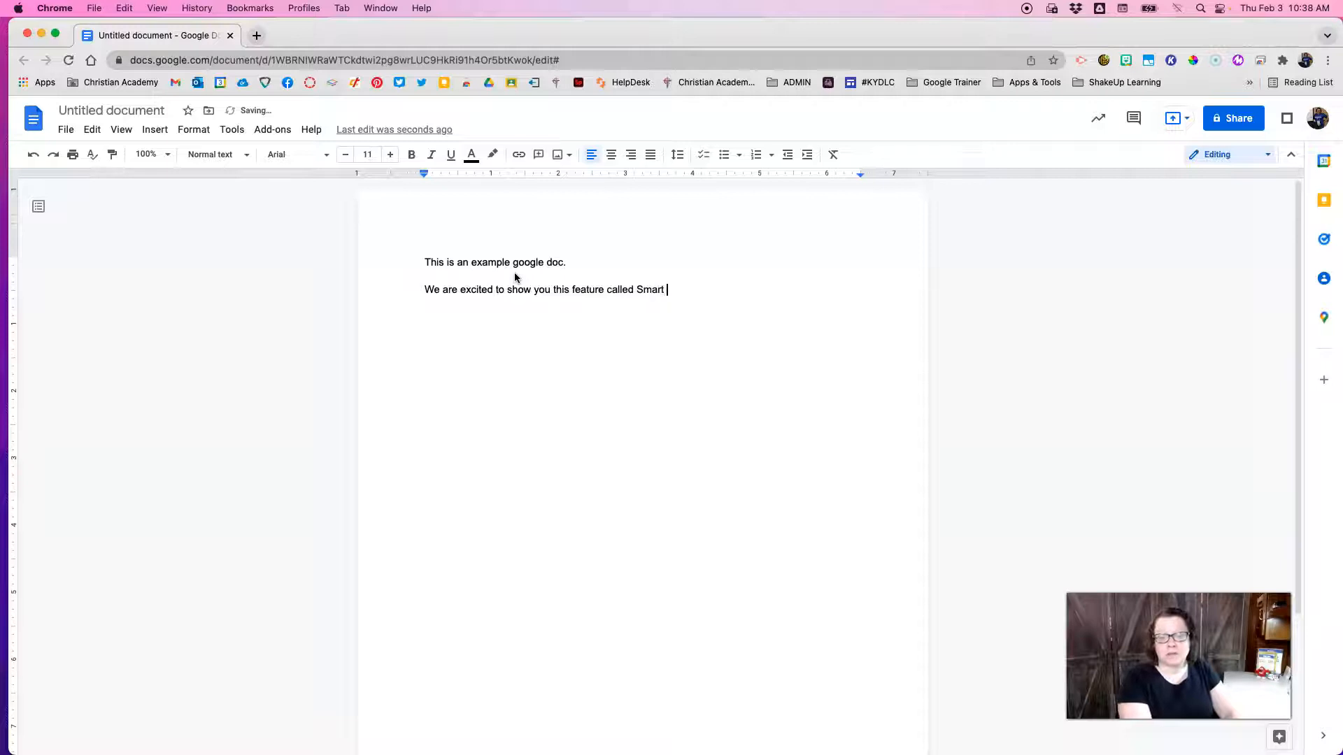
pyautogui.write('Chips!')
pyautogui.press('Return')
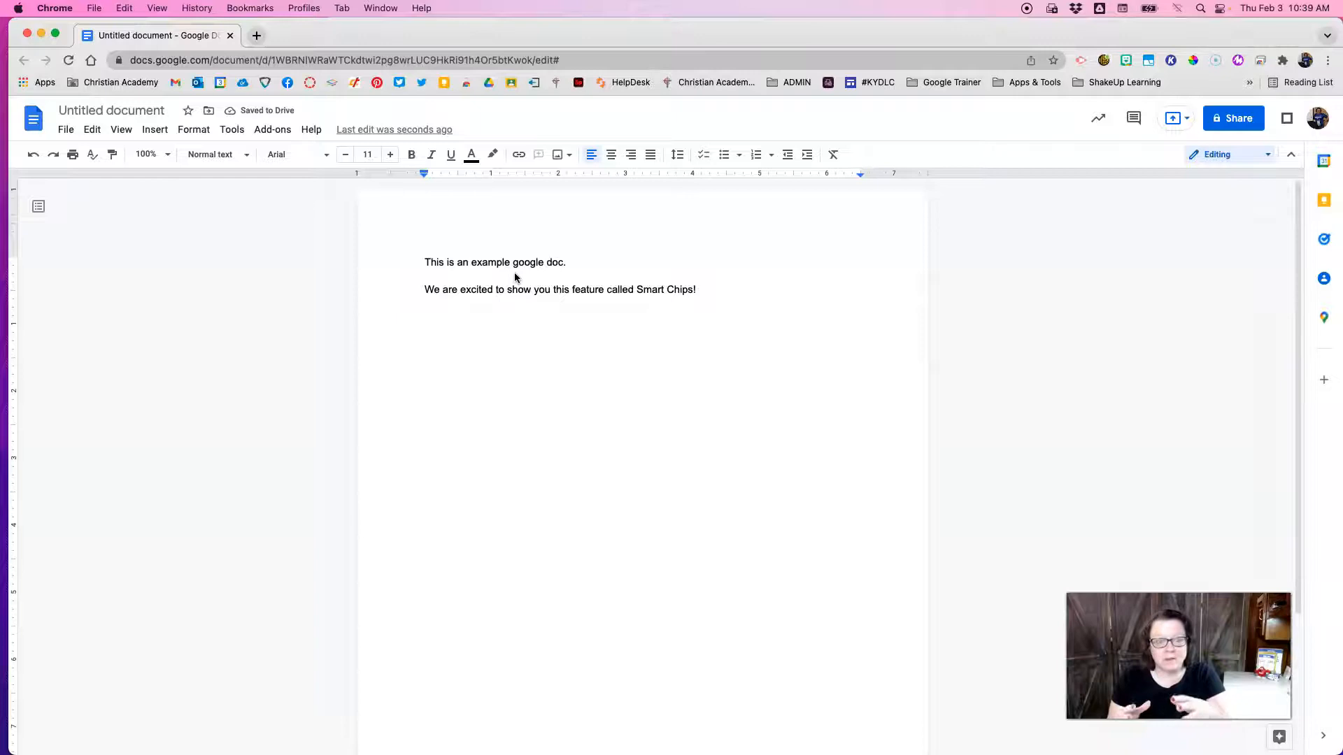
pyautogui.click(155, 130)
pyautogui.moveTo(162, 224)
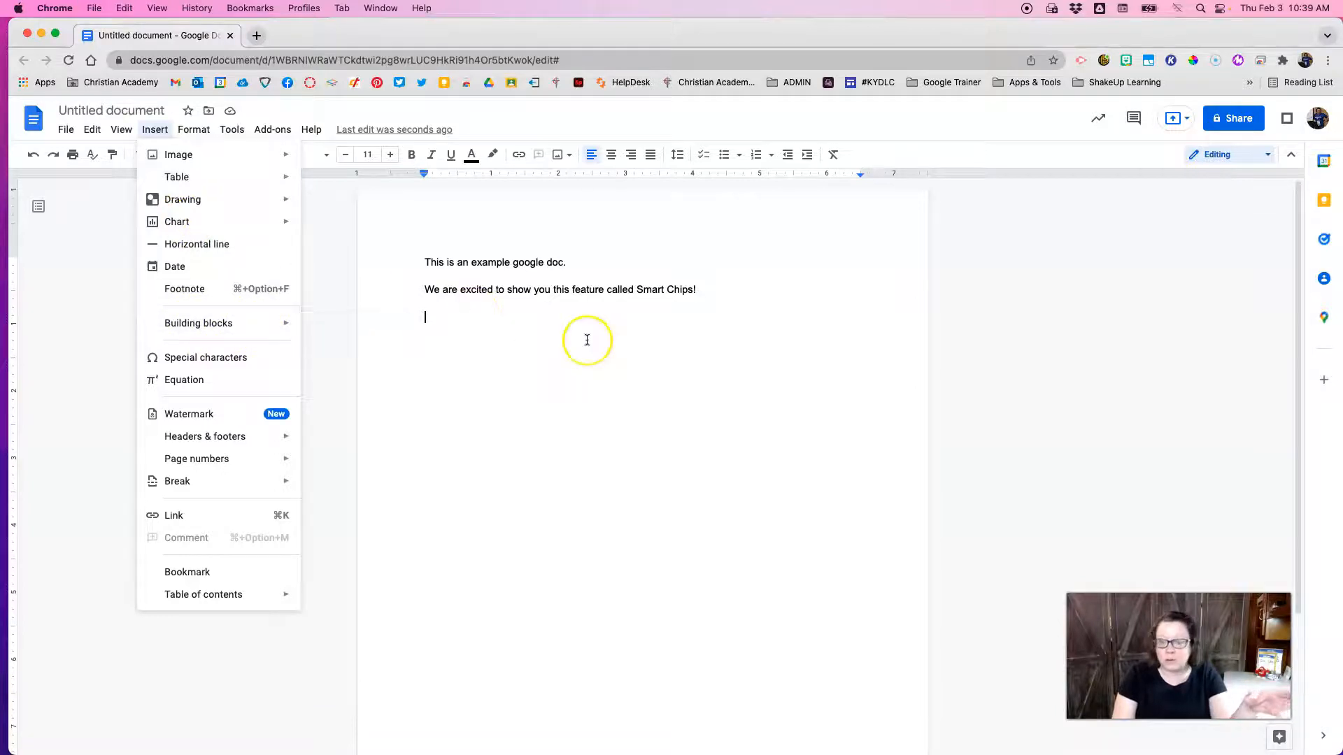
pyautogui.click(624, 350)
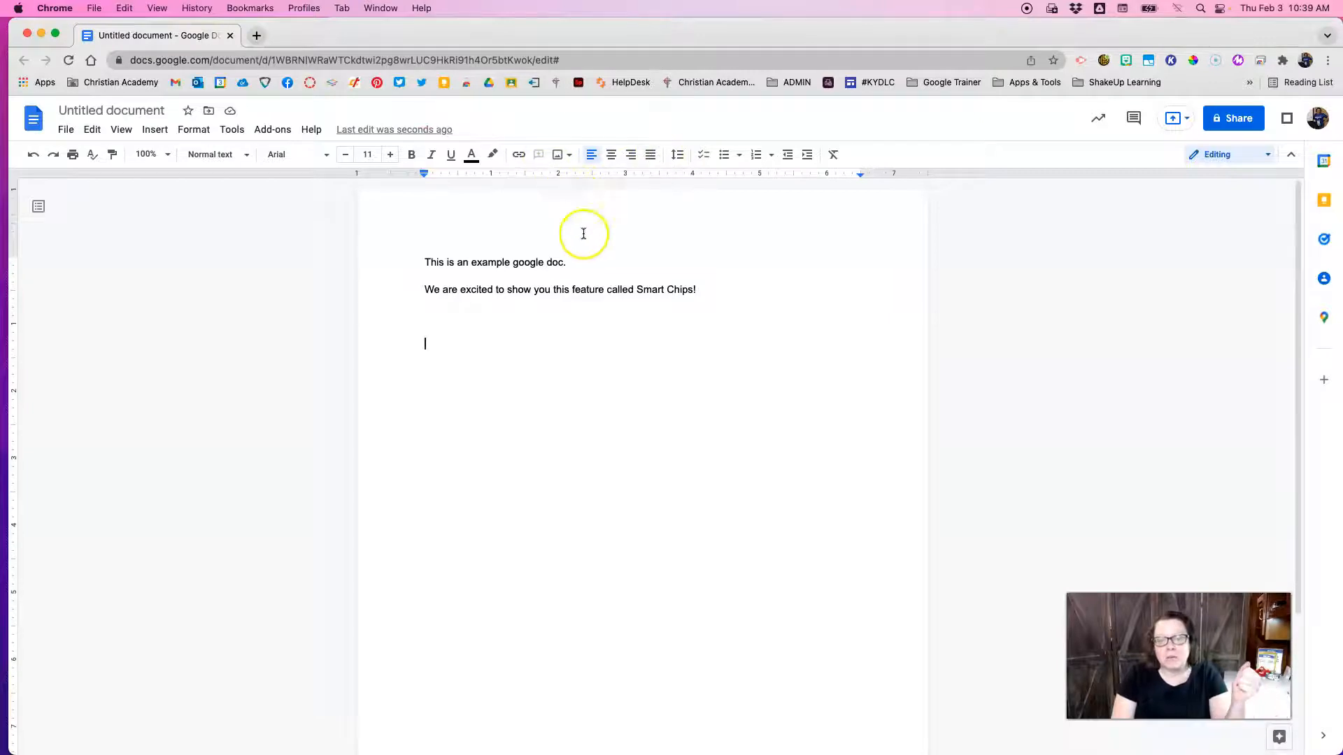
# Start a comment on the word "feature", bring up the @ people suggestions, and discard the comment.
pyautogui.click(540, 159)
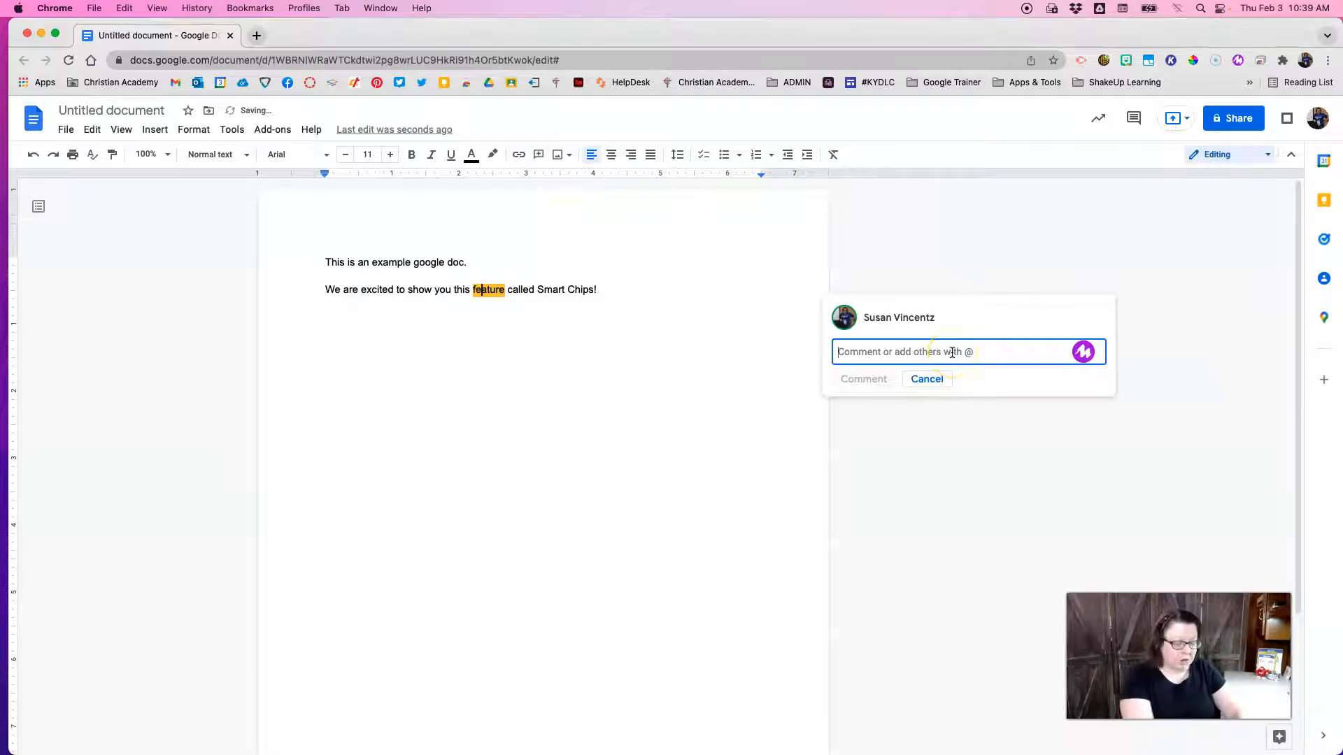
pyautogui.write('@')
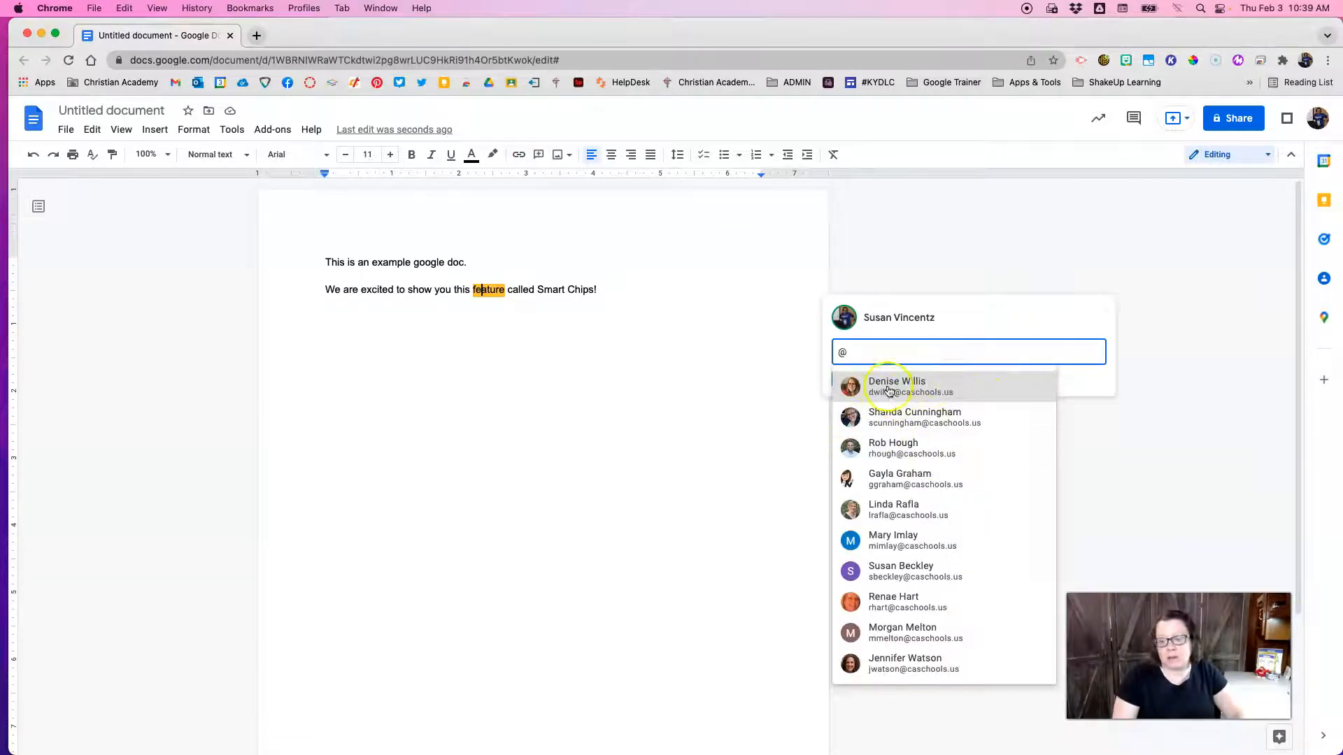
pyautogui.click(939, 247)
pyautogui.click(951, 380)
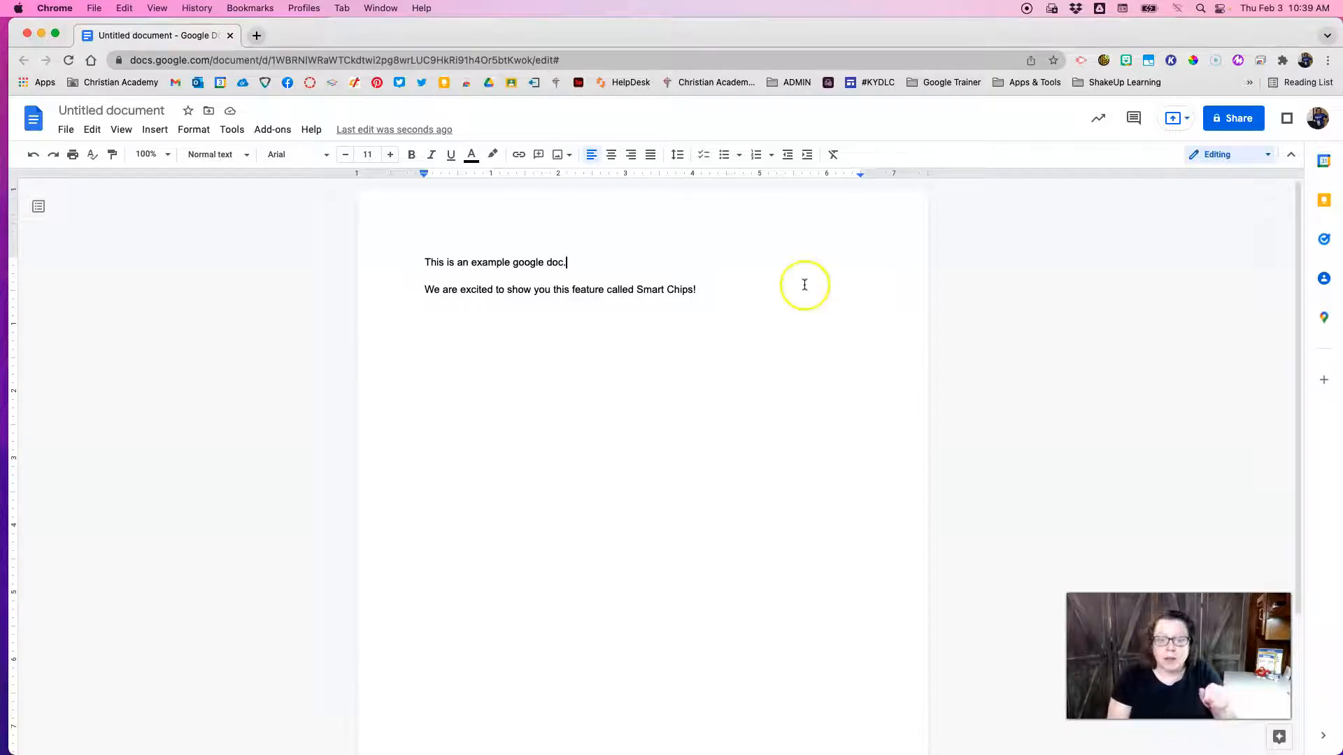
# Insert a smart chip for the first suggested person on a new line below the Smart Chips sentence, without sharing the document.
pyautogui.click(717, 286)
pyautogui.press('Return')
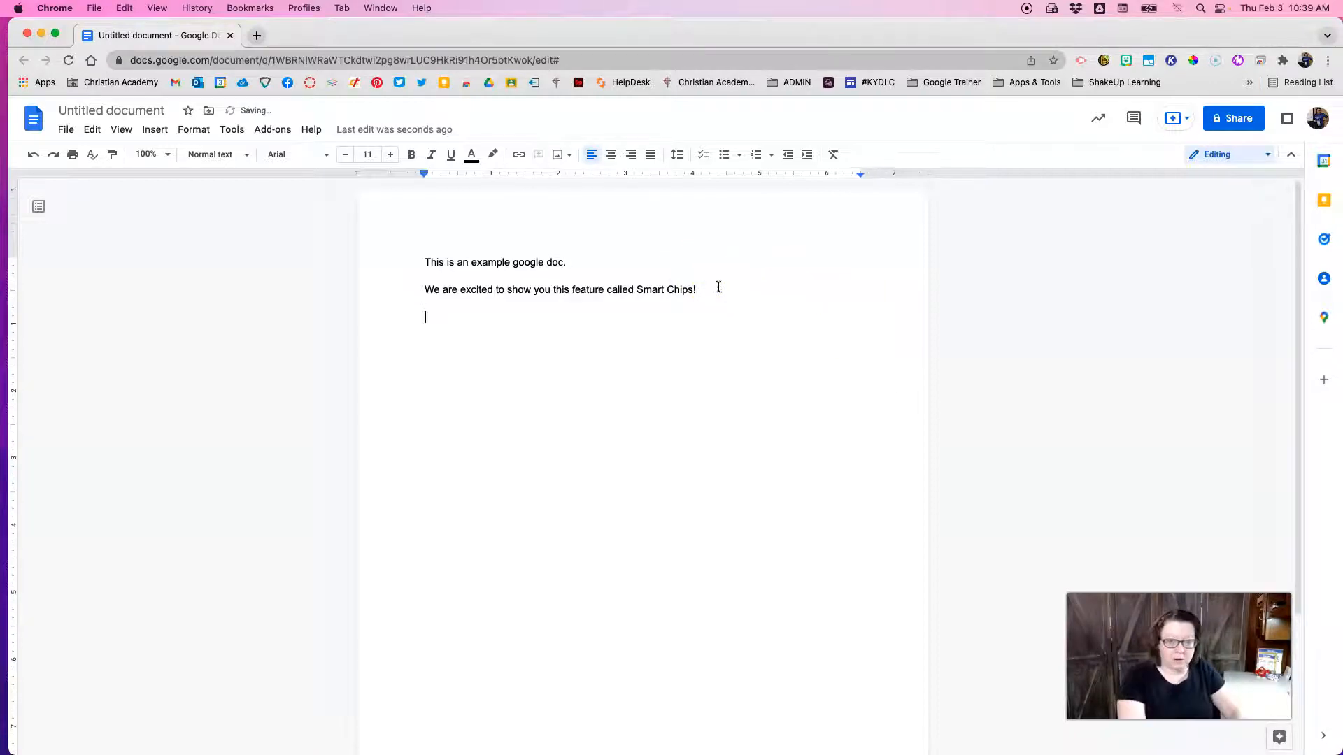
pyautogui.write('@')
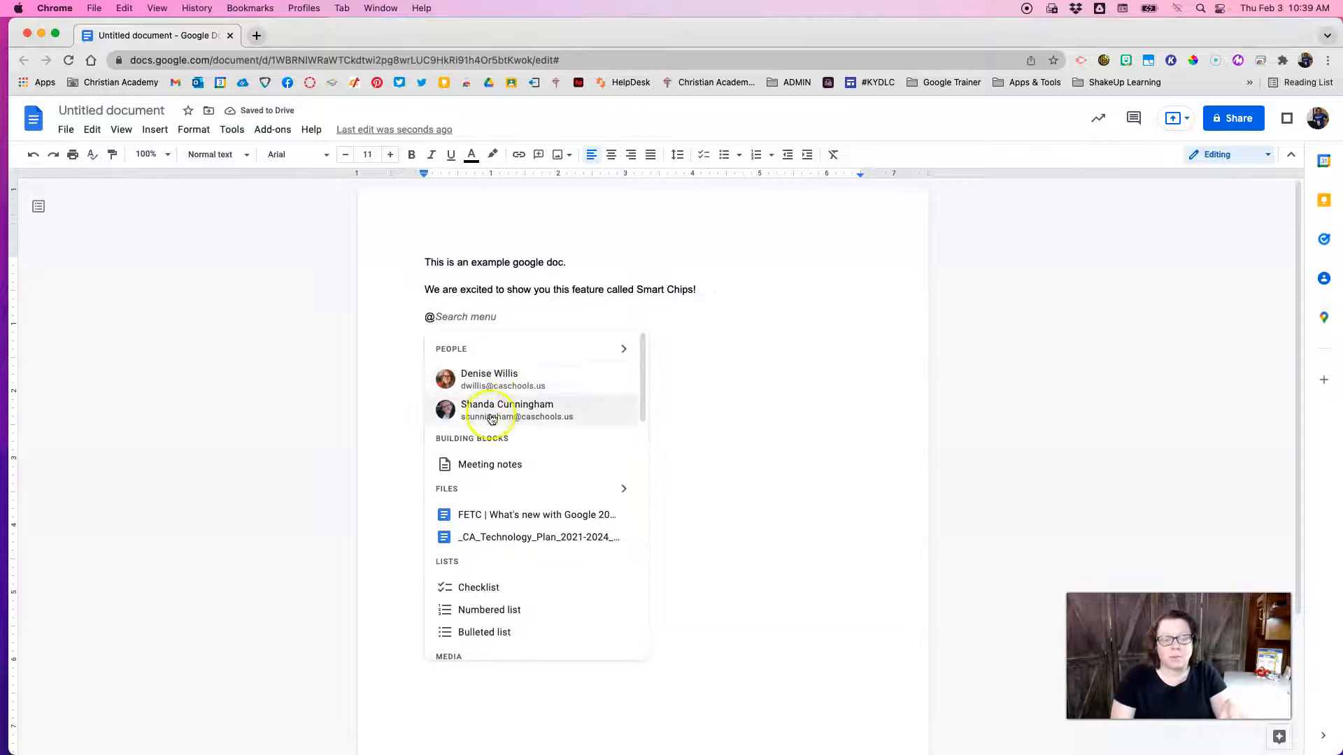
pyautogui.click(502, 381)
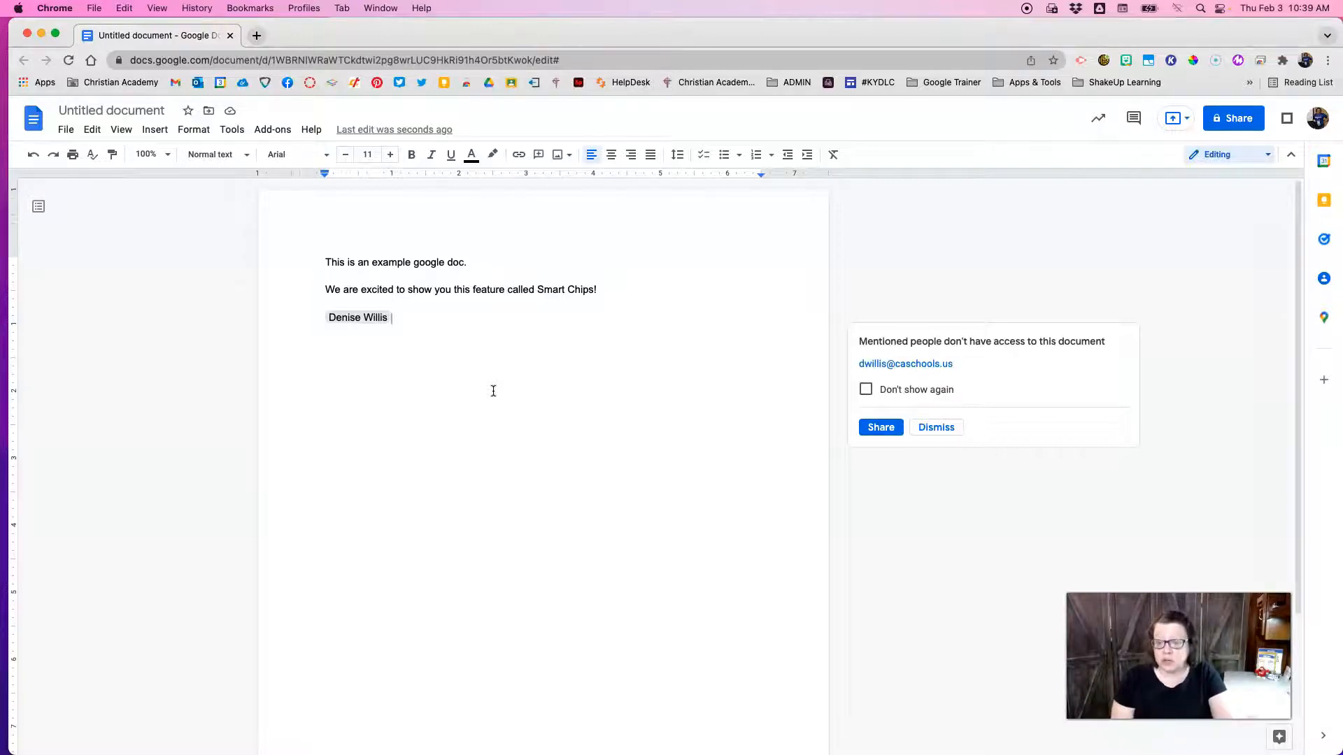
pyautogui.click(956, 432)
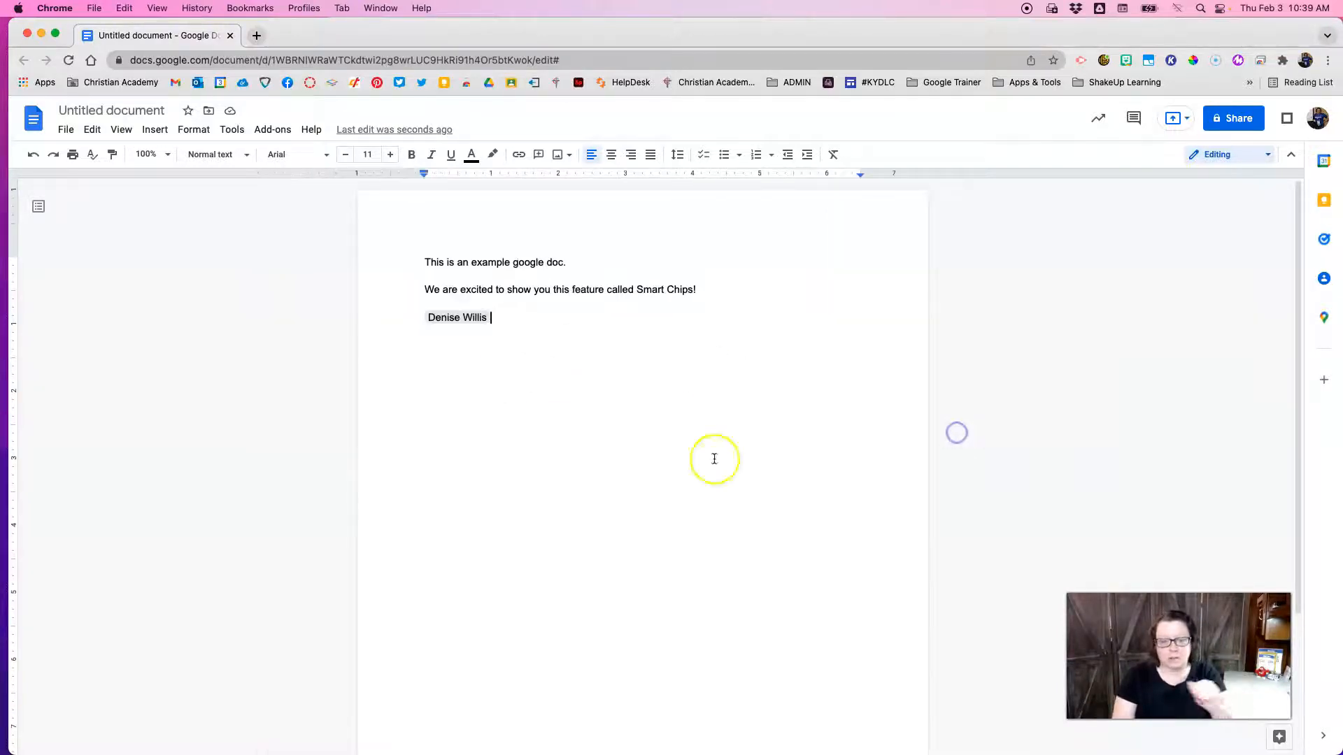
# Delete the person smart chip below the Smart Chips sentence.
pyautogui.press('BackSpace')
pyautogui.press('BackSpace')
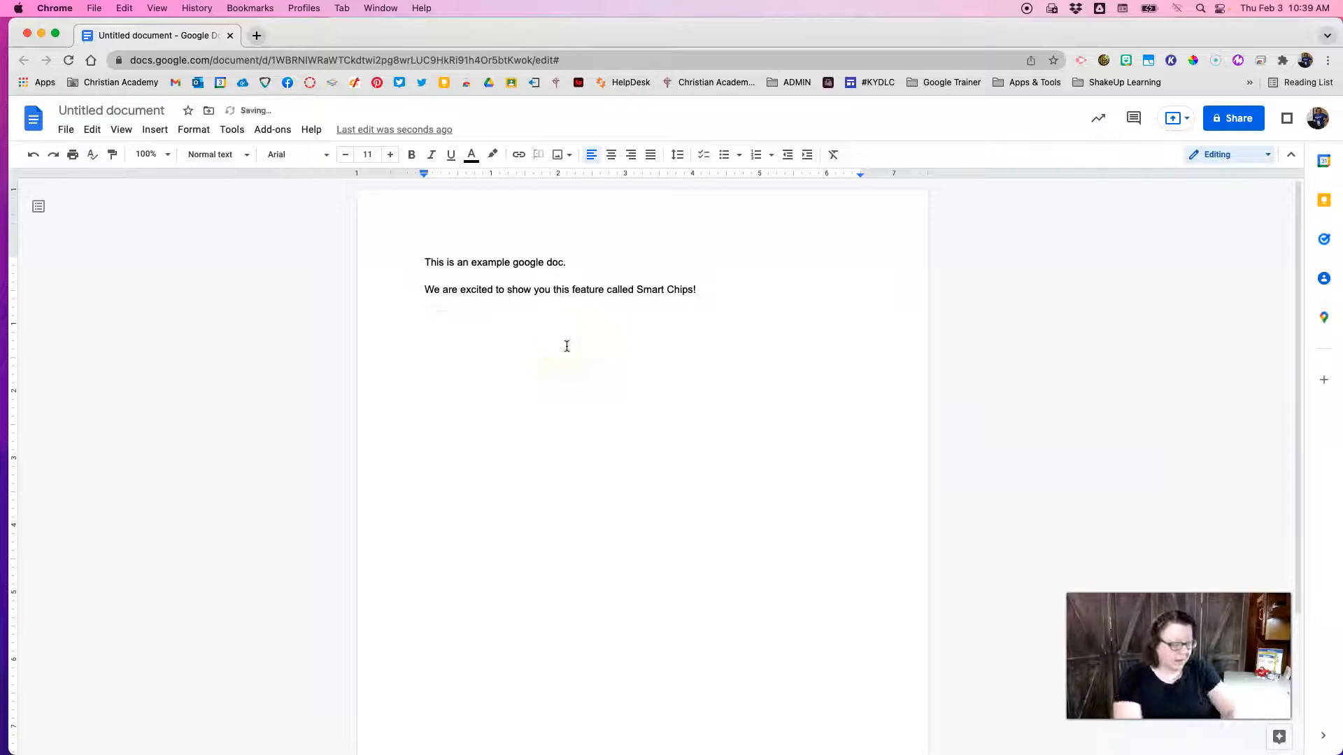
# Insert a Meeting notes building block for the calendar event "Region 4 DLC Meeting - OVEC" through the @ smart insertion list.
pyautogui.write('@')
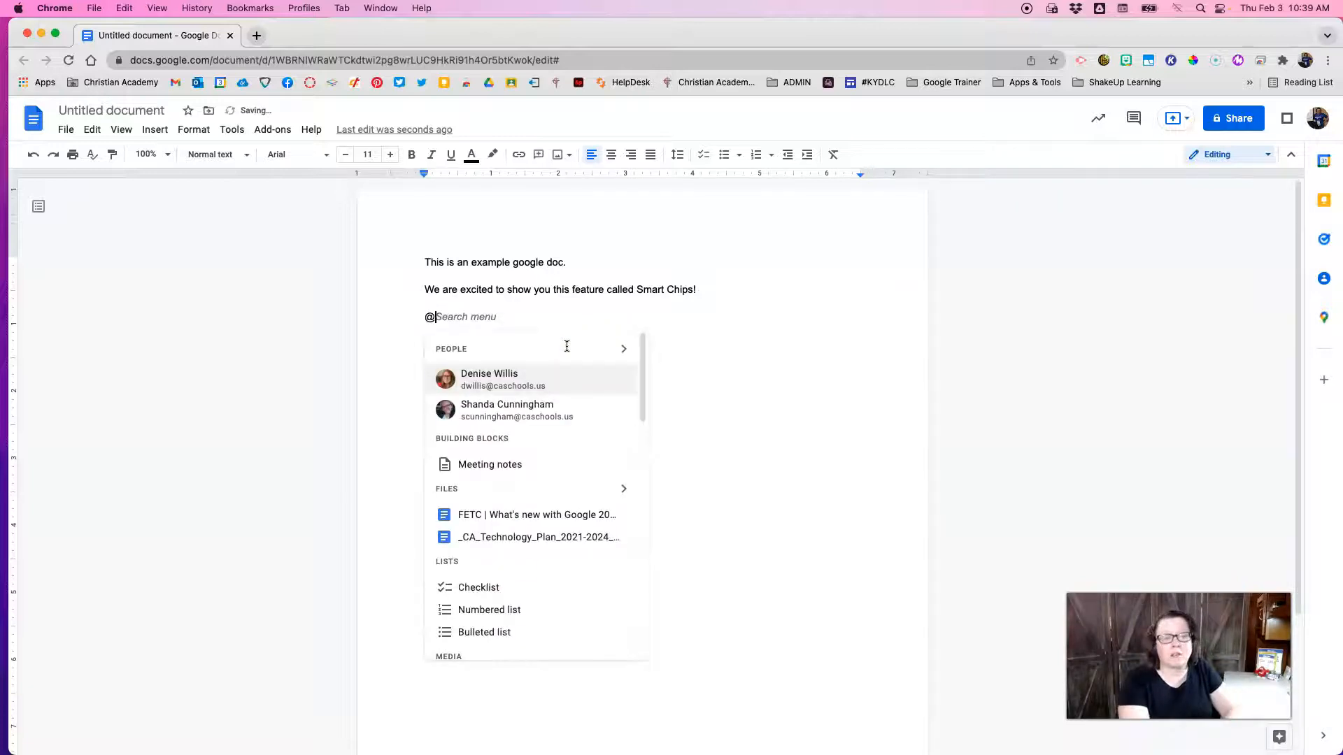
pyautogui.scroll(-1, 517, 541)
pyautogui.scroll(-4, 519, 546)
pyautogui.scroll(4, 522, 549)
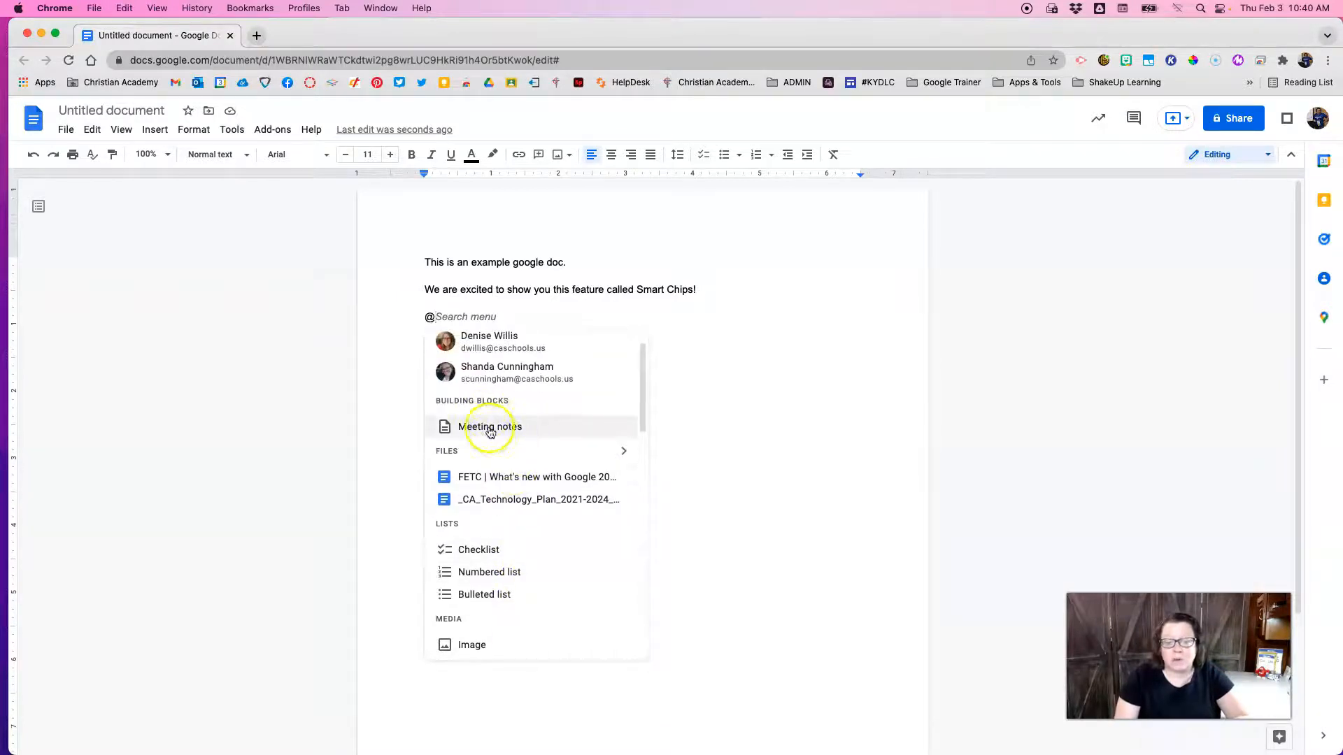
pyautogui.click(494, 436)
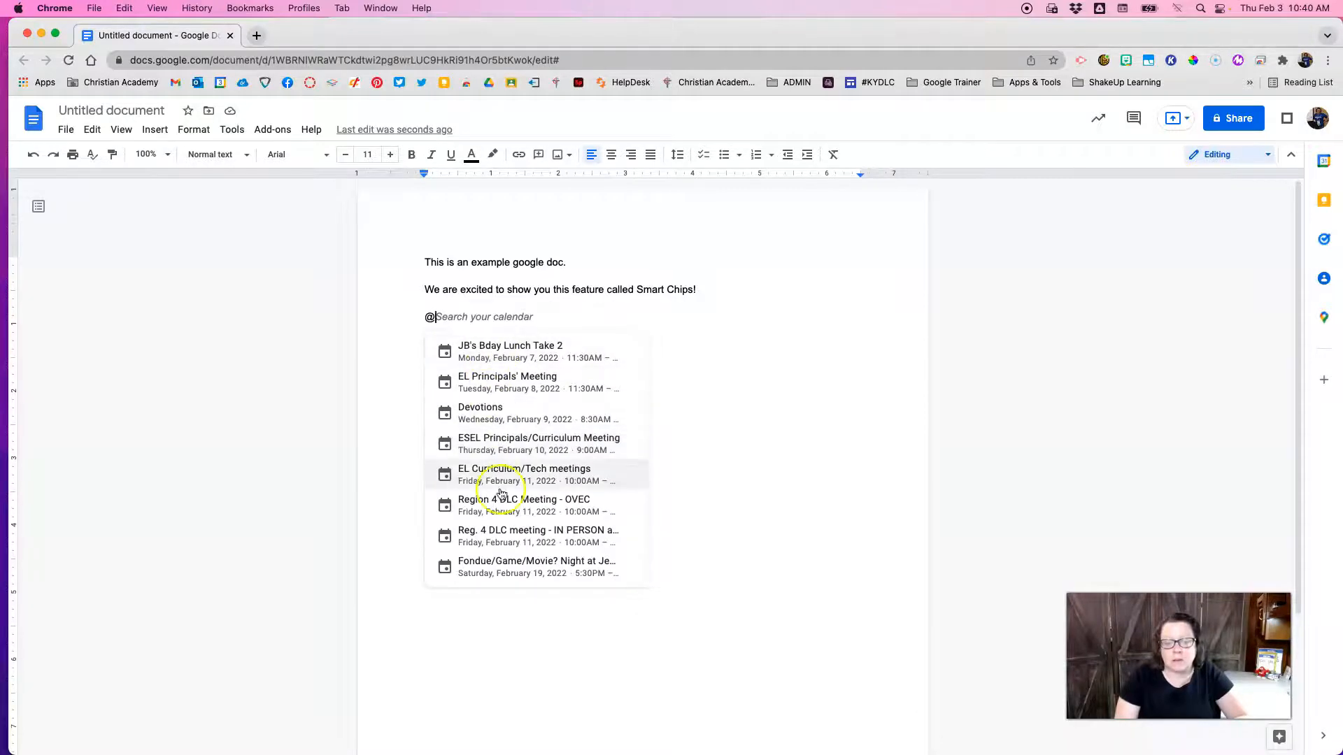
pyautogui.scroll(-2, 512, 538)
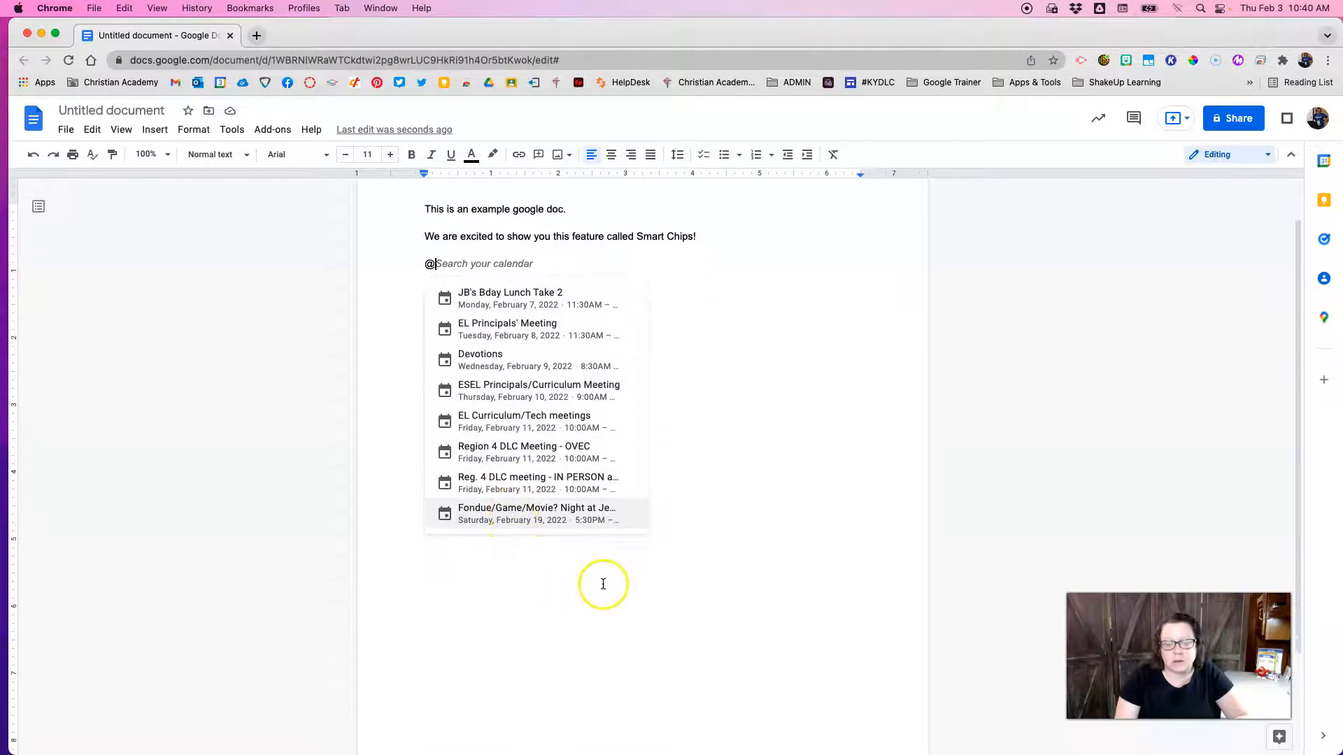
pyautogui.click(556, 460)
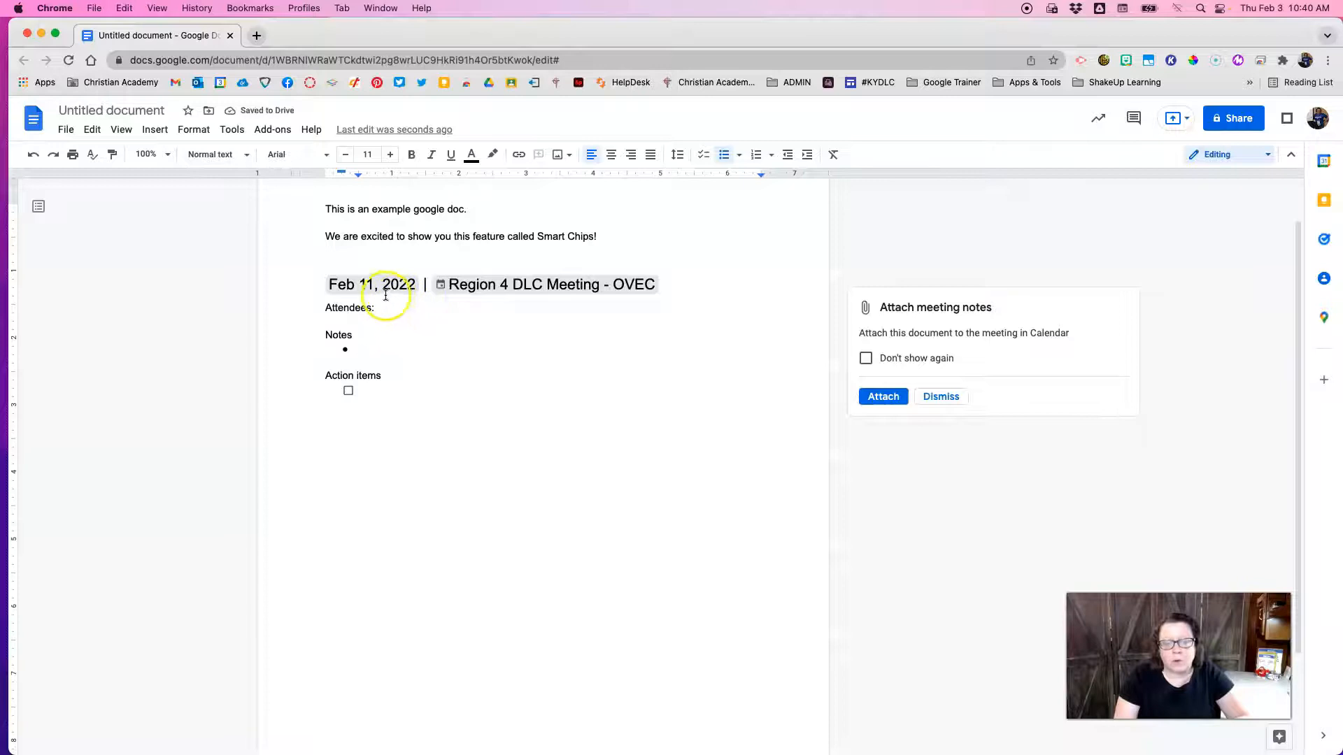
# Delete the entire meeting notes block, from its date heading through the action items.
pyautogui.moveTo(546, 289)
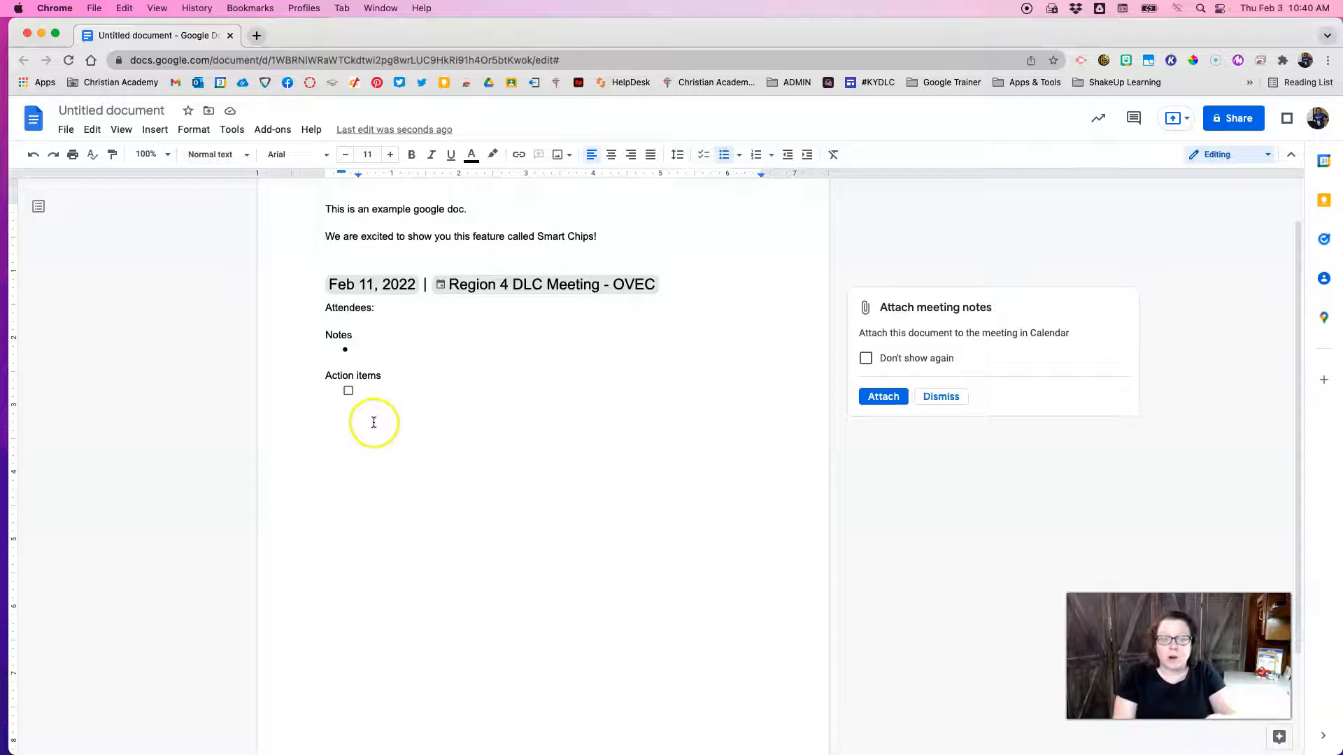
pyautogui.moveTo(360, 402); pyautogui.dragTo(316, 278)
pyautogui.press('BackSpace')
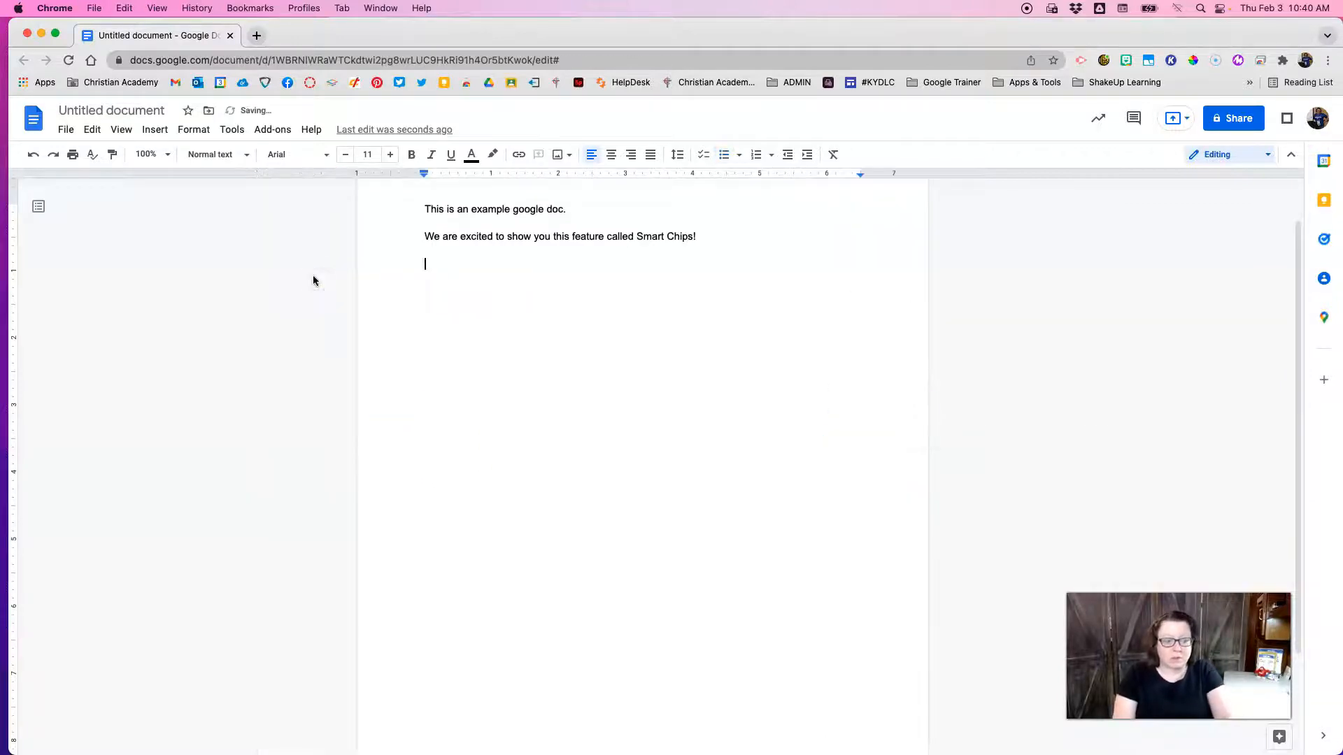
# Insert a file smart chip for "Classroom Technology FAQ" below the Smart Chips sentence using @.
pyautogui.write('@')
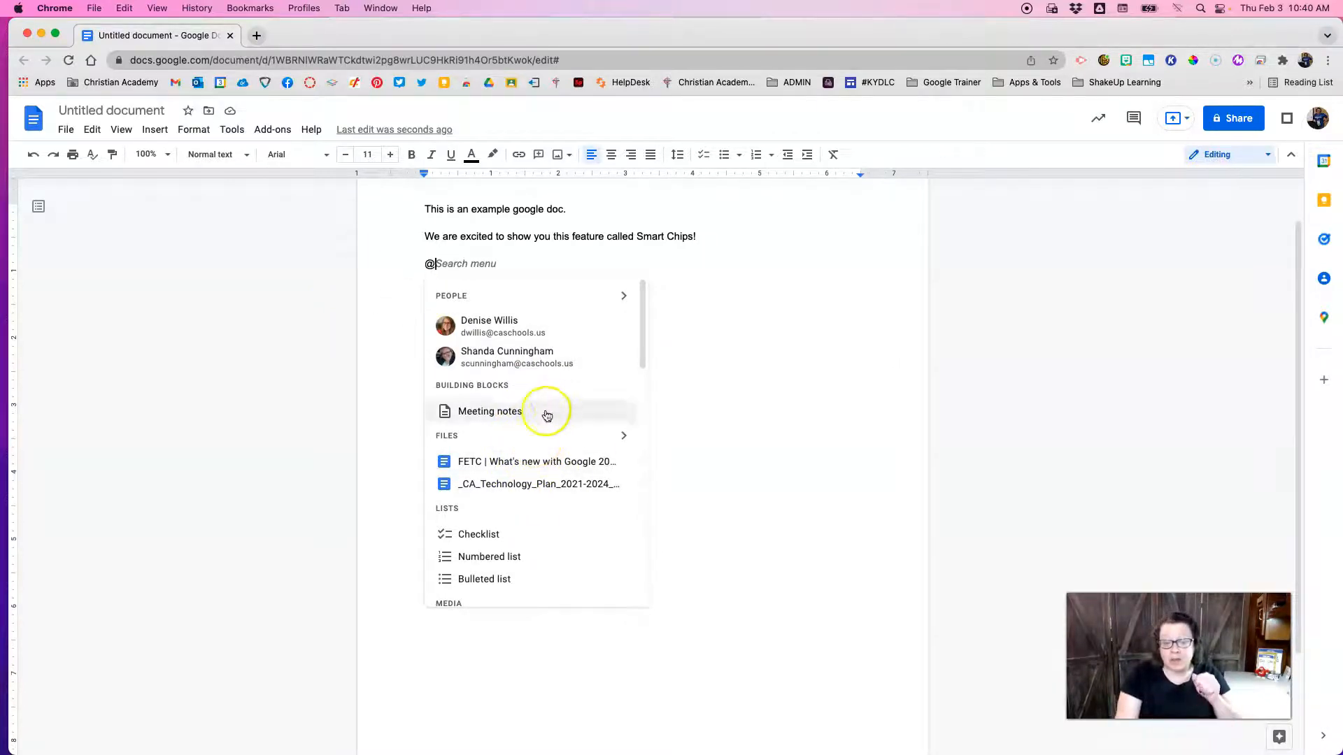
pyautogui.click(624, 436)
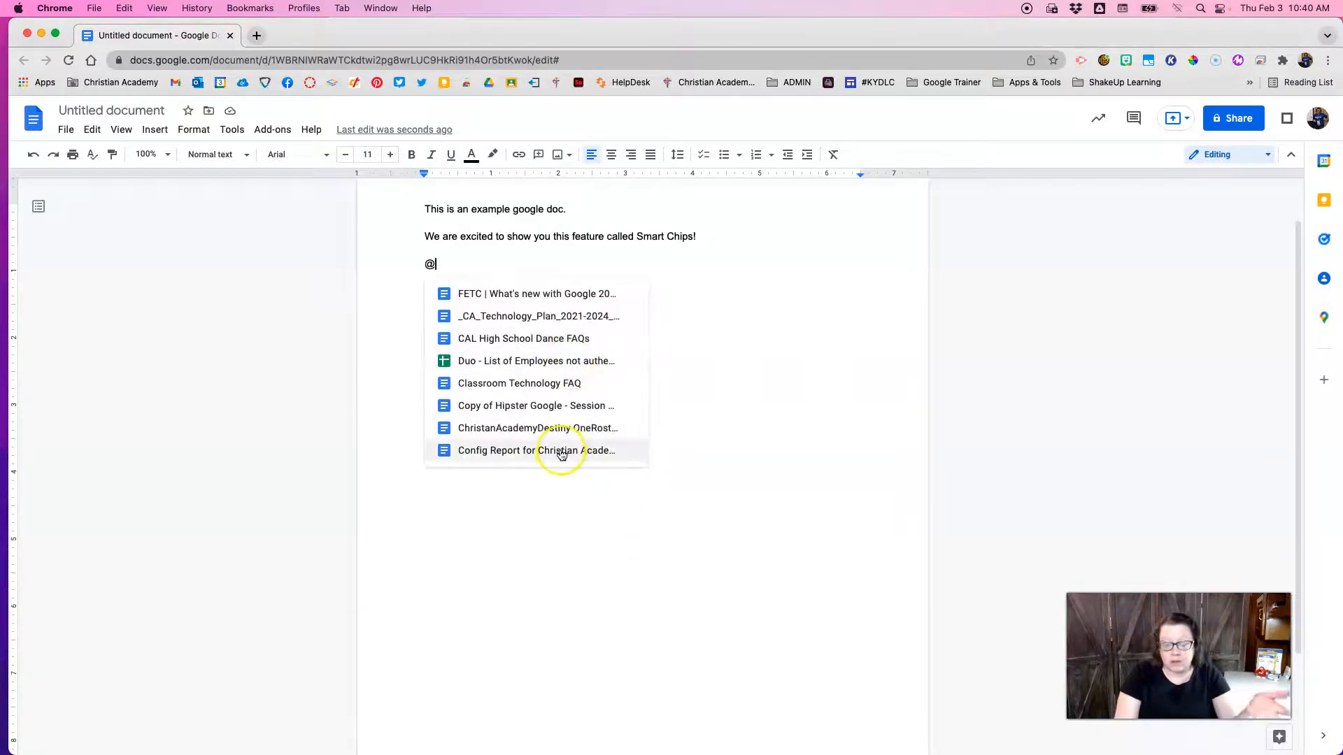
pyautogui.click(538, 389)
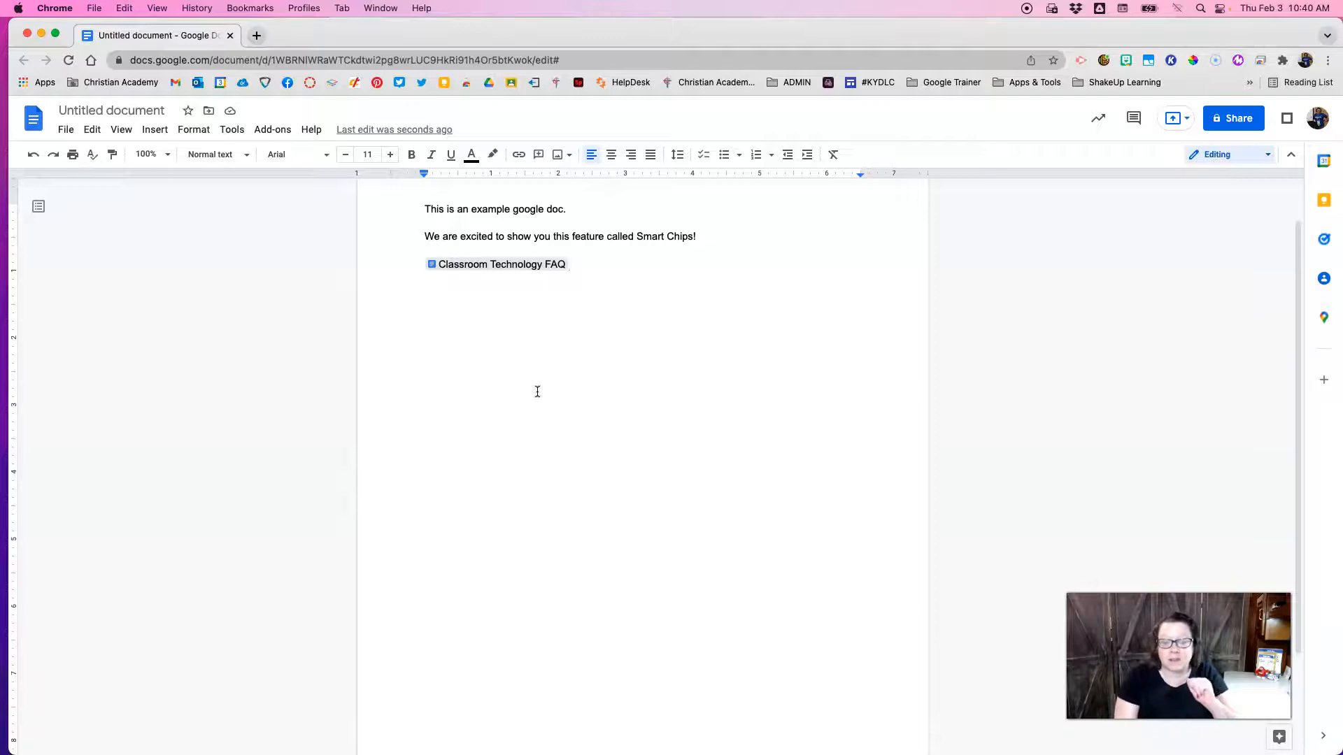
# Using @ on a new line below the file chip, search the web for "groundhog" images and insert the one of a groundhog standing in grass.
pyautogui.press('Return')
pyautogui.write('@')
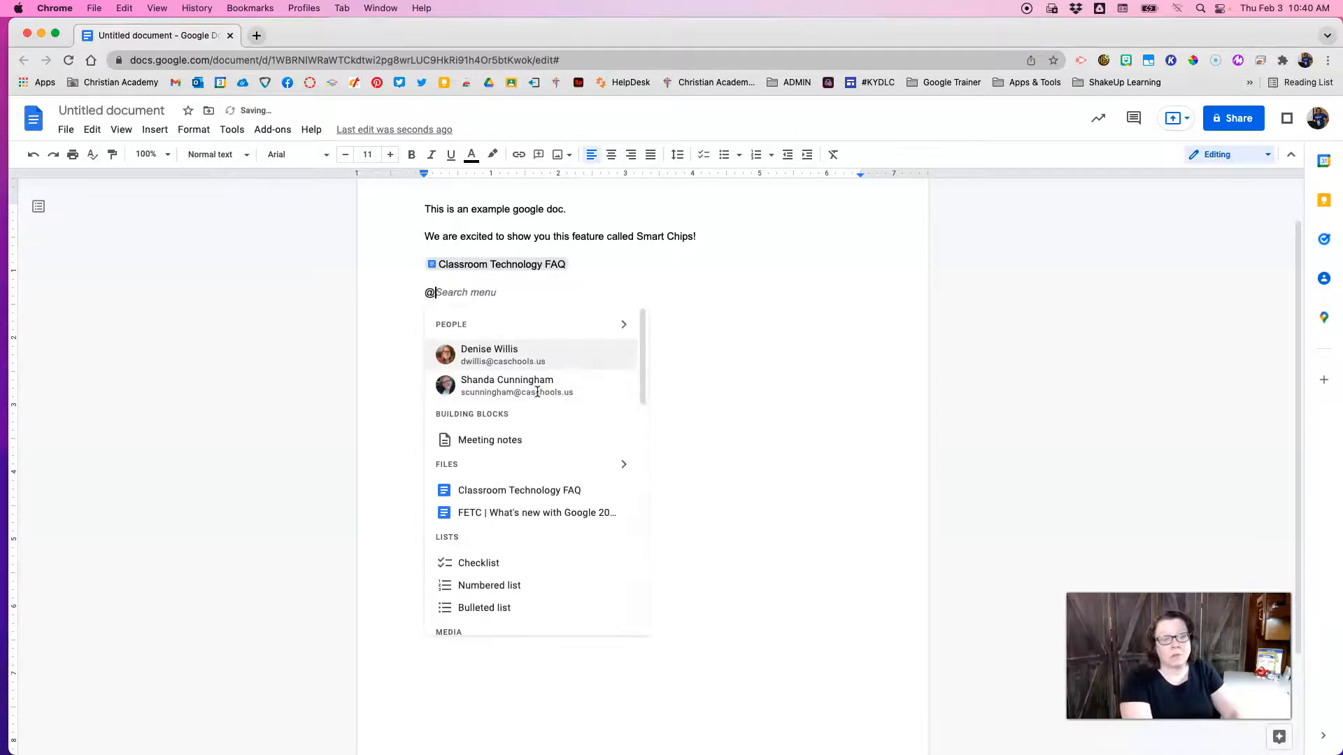
pyautogui.scroll(-2, 591, 554)
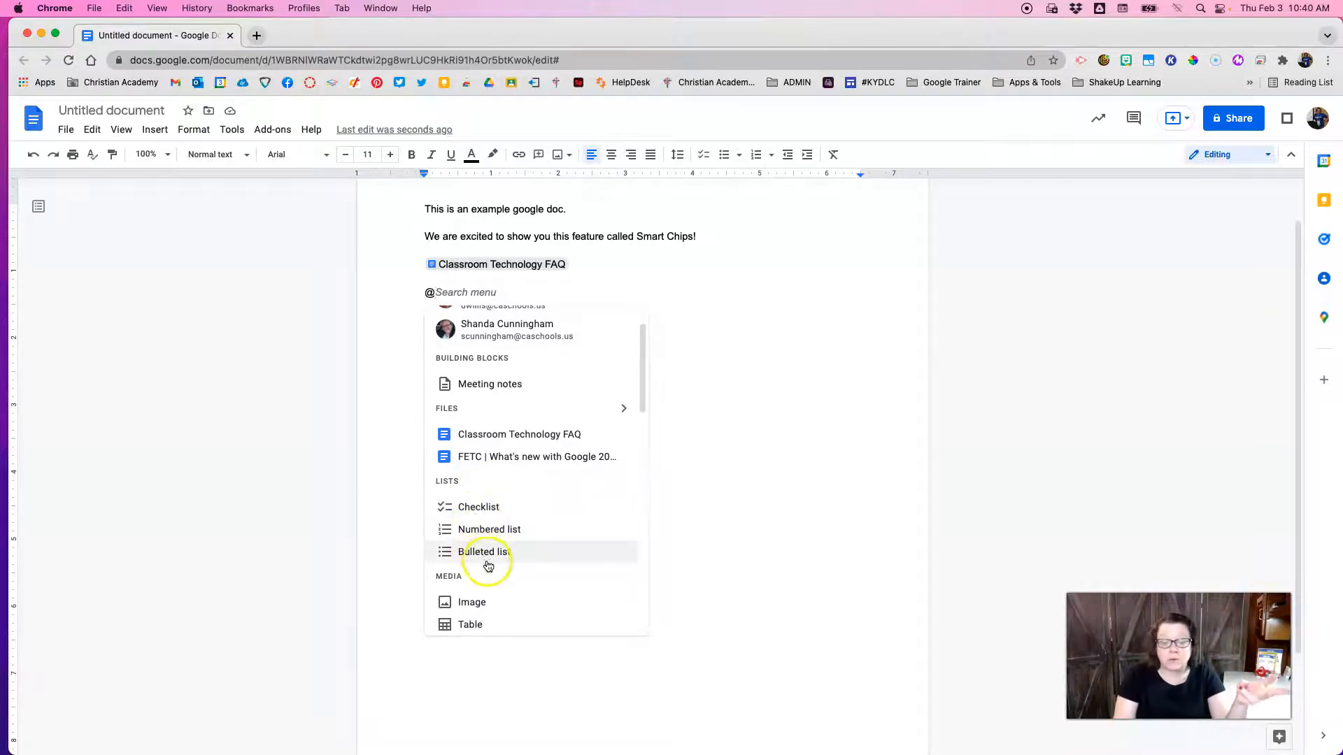
pyautogui.scroll(-3, 489, 570)
pyautogui.scroll(-1, 492, 579)
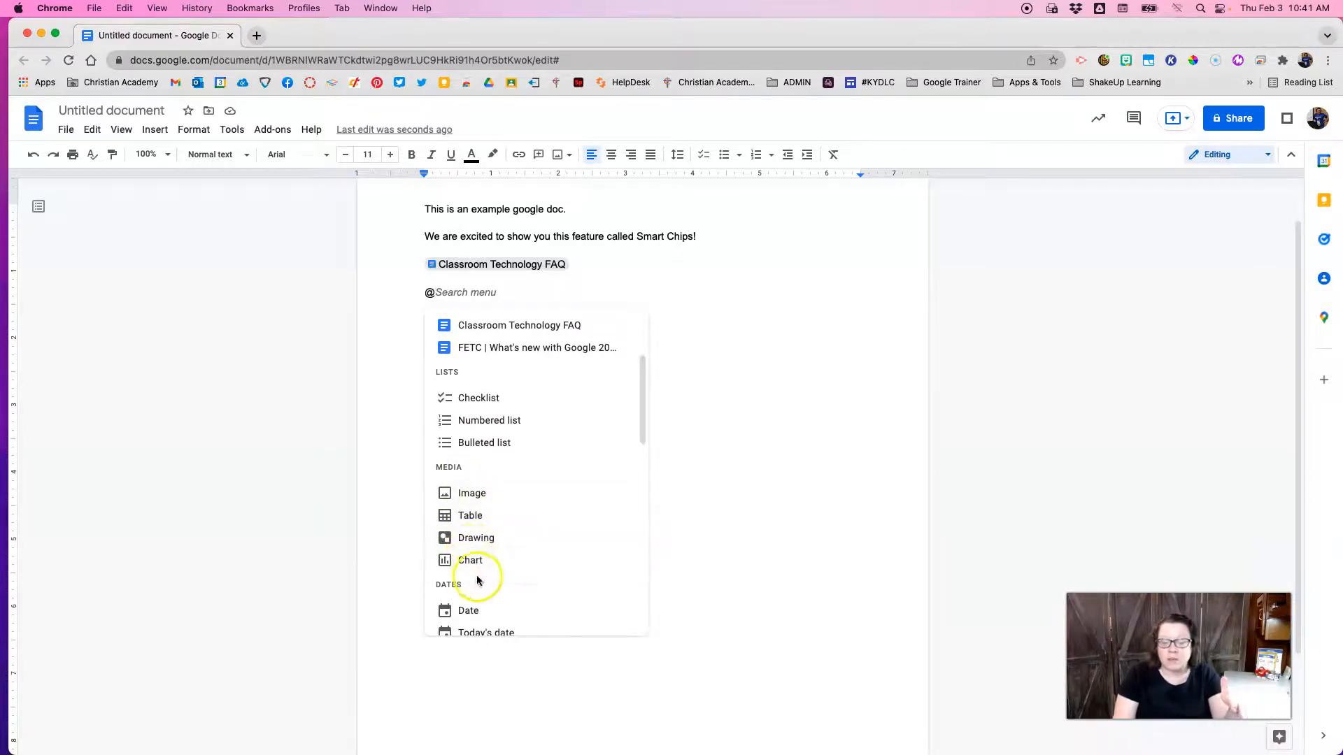
pyautogui.click(475, 501)
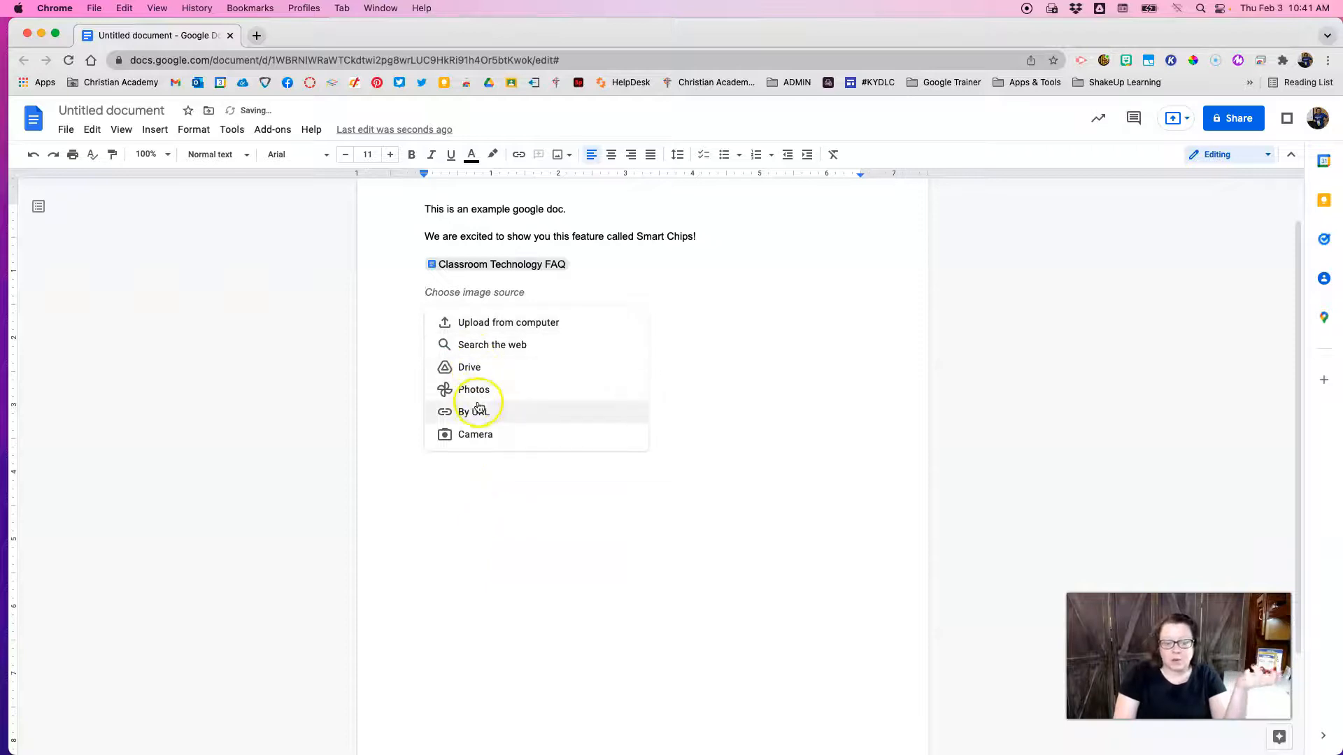
pyautogui.click(474, 347)
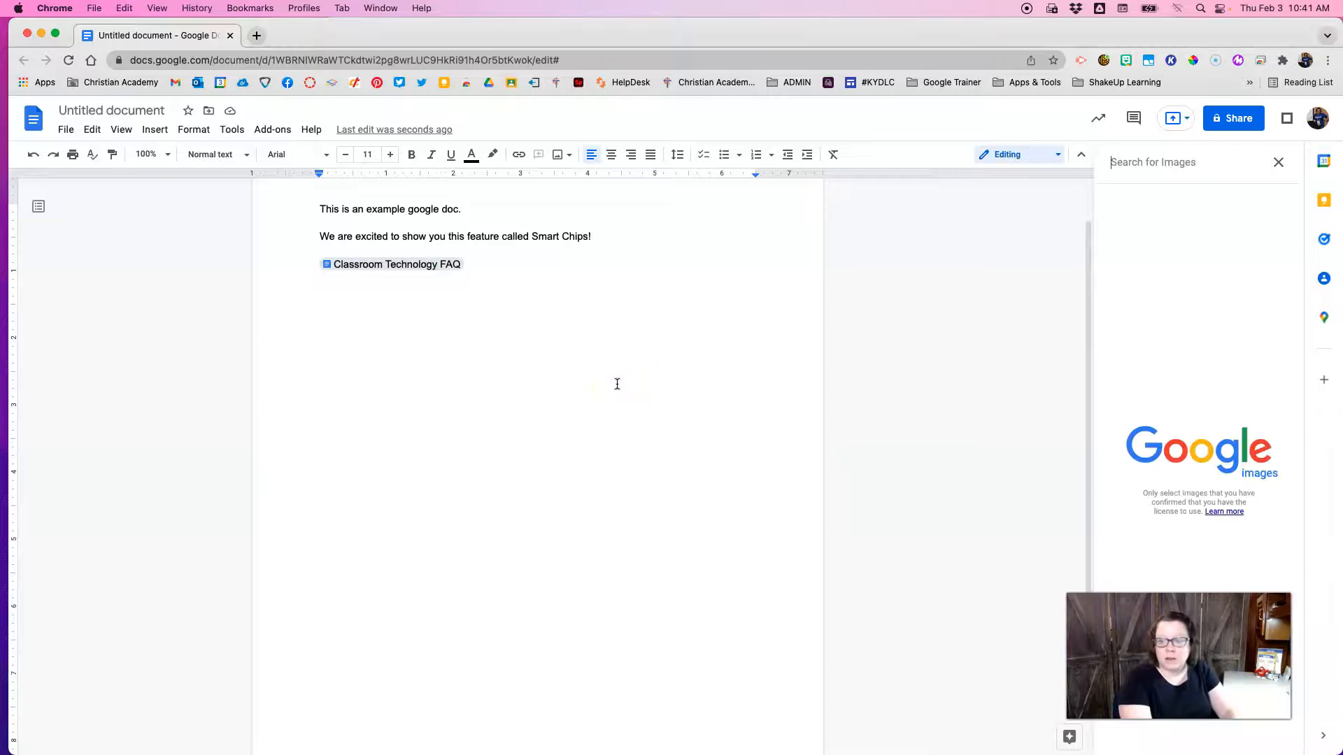
pyautogui.write('groundhog')
pyautogui.press('Return')
pyautogui.click(657, 375)
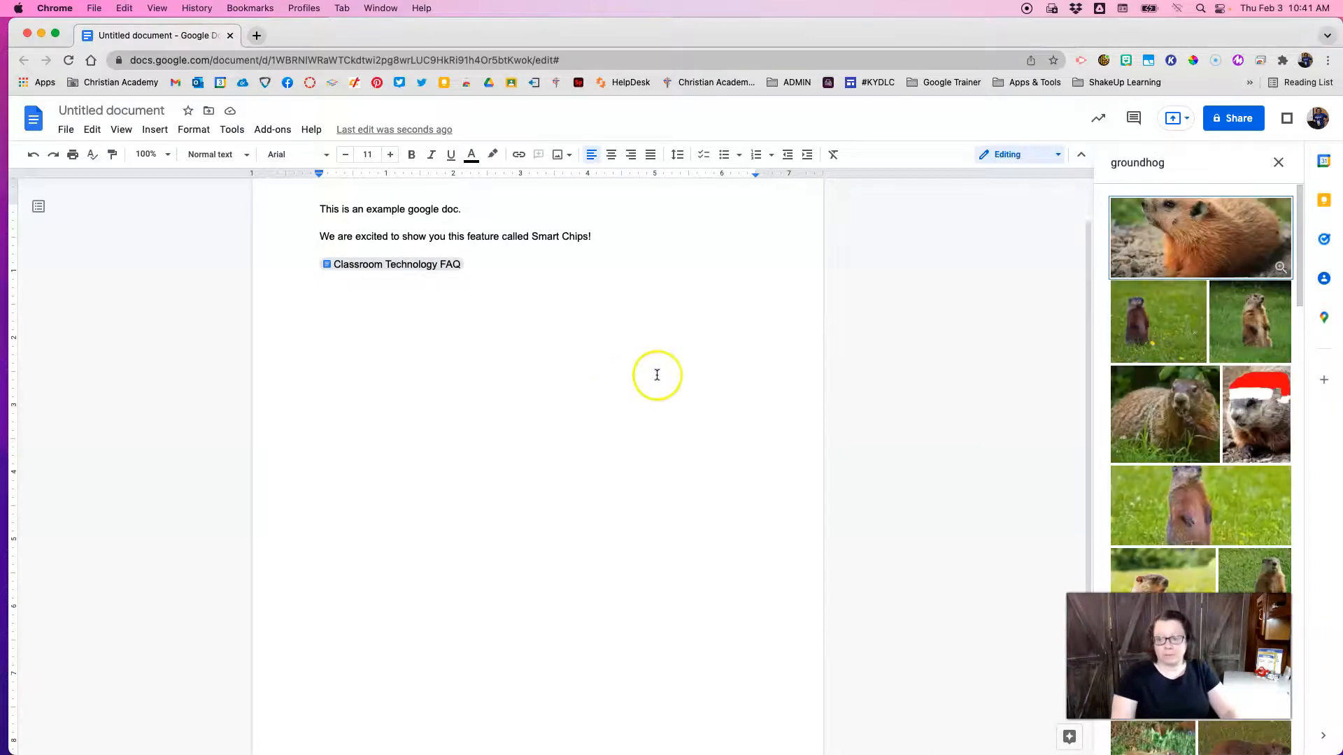
pyautogui.click(1250, 325)
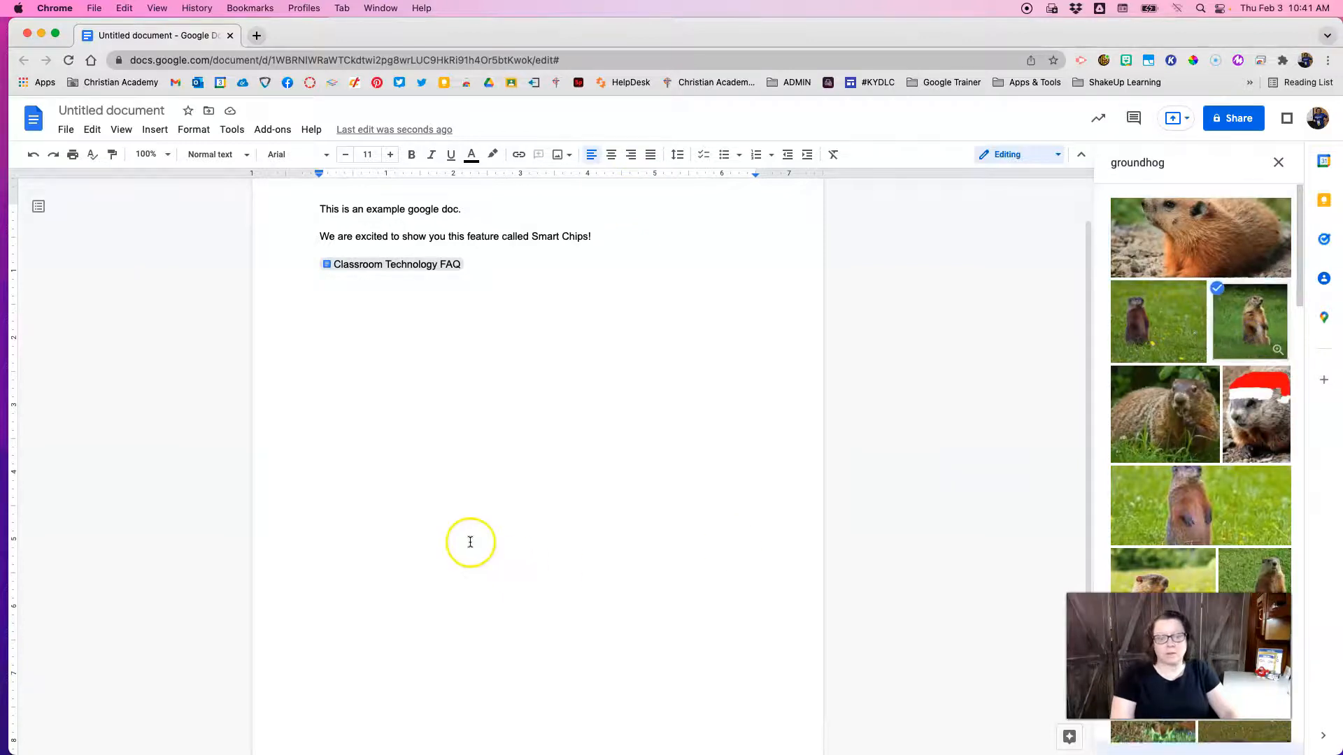
pyautogui.click(1258, 740)
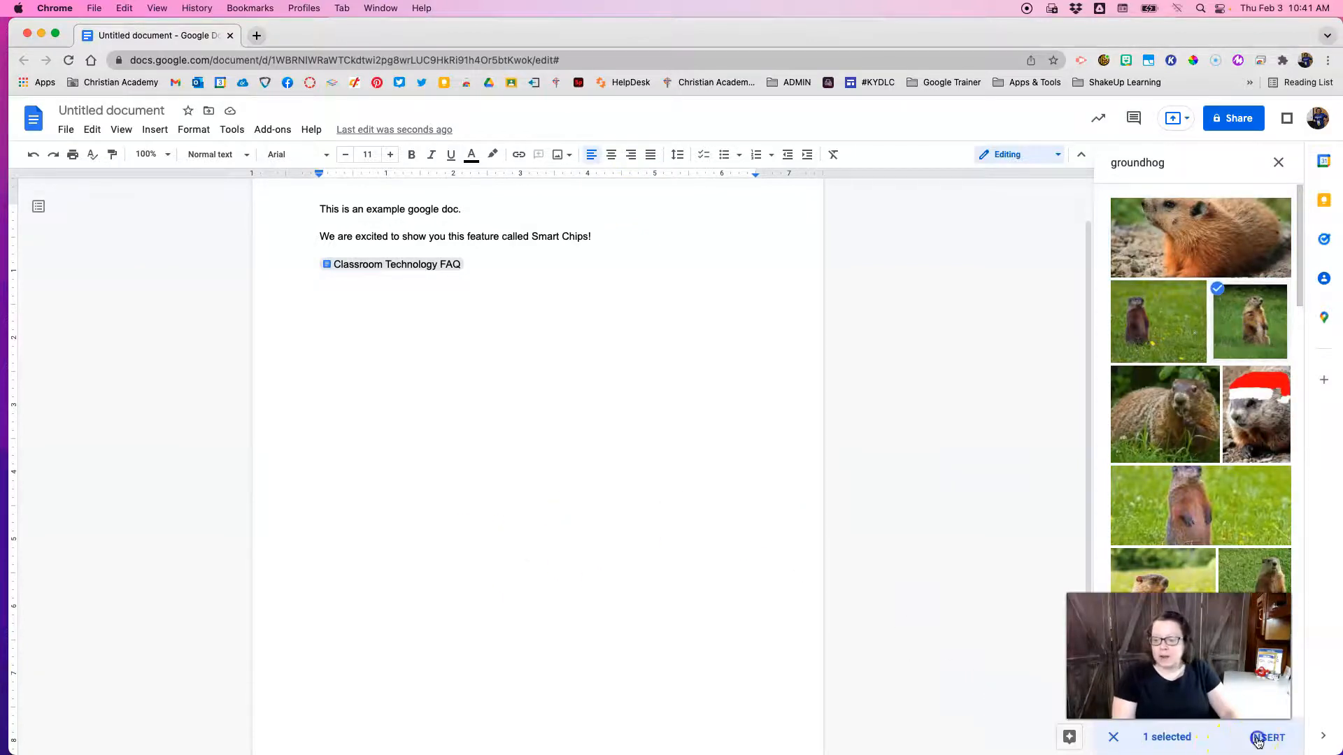
pyautogui.click(150, 130)
pyautogui.moveTo(157, 154)
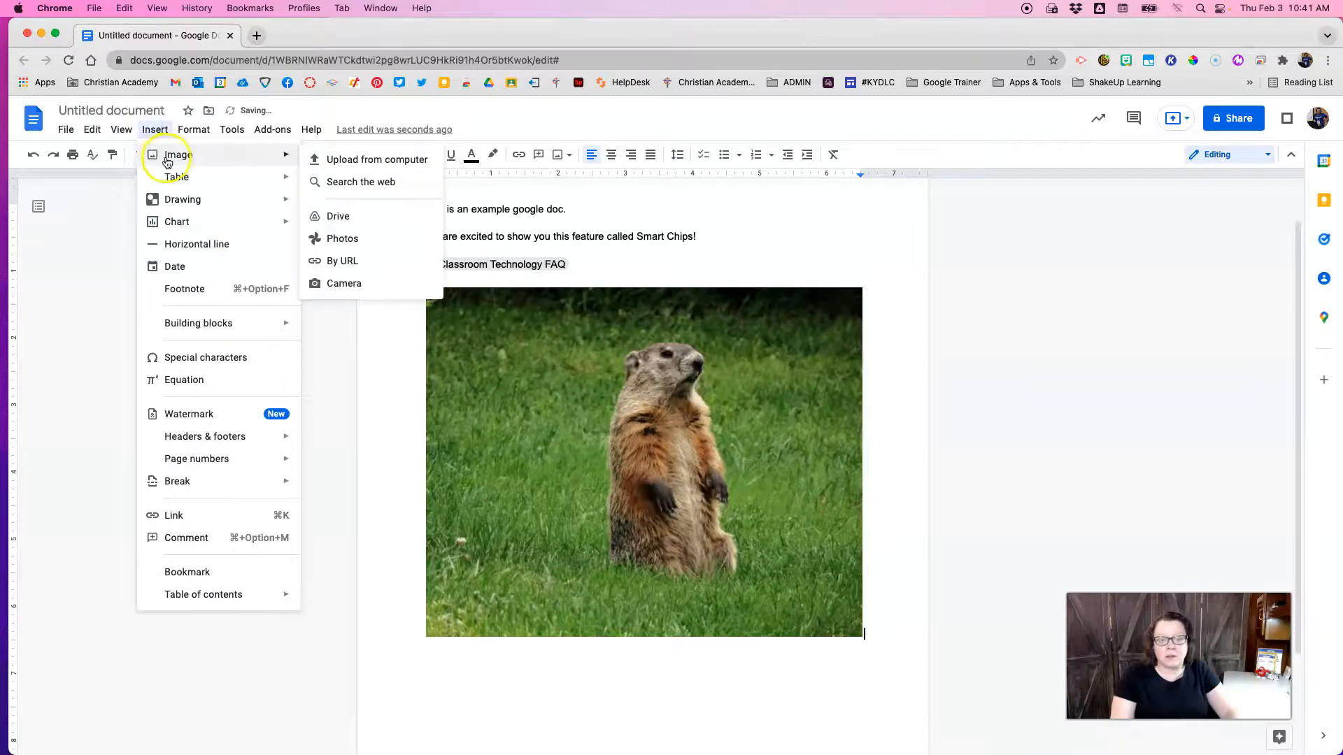
pyautogui.click(925, 600)
# Open the @ insertion list on a new line below the groundhog image and review its categories, including dates, headings, calendar events and page components.
pyautogui.press('Return')
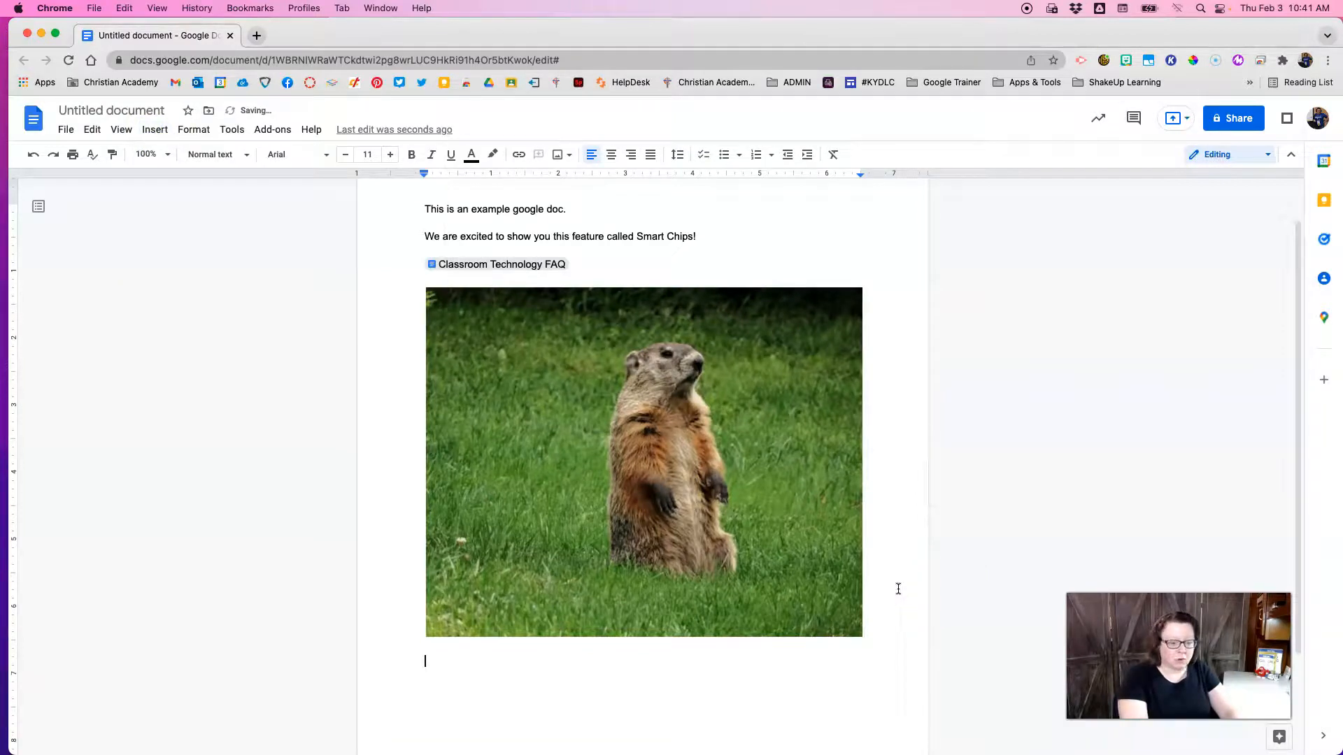
pyautogui.write('@')
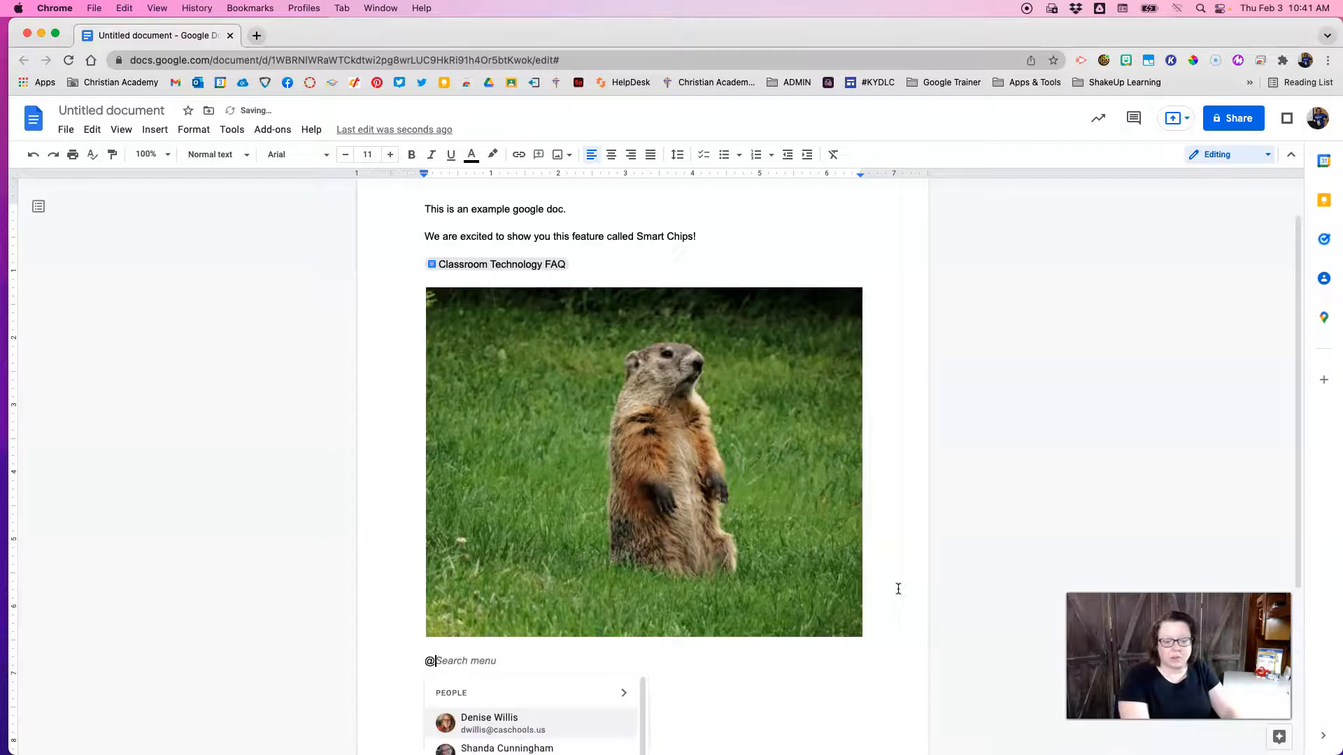
pyautogui.scroll(-5, 674, 621)
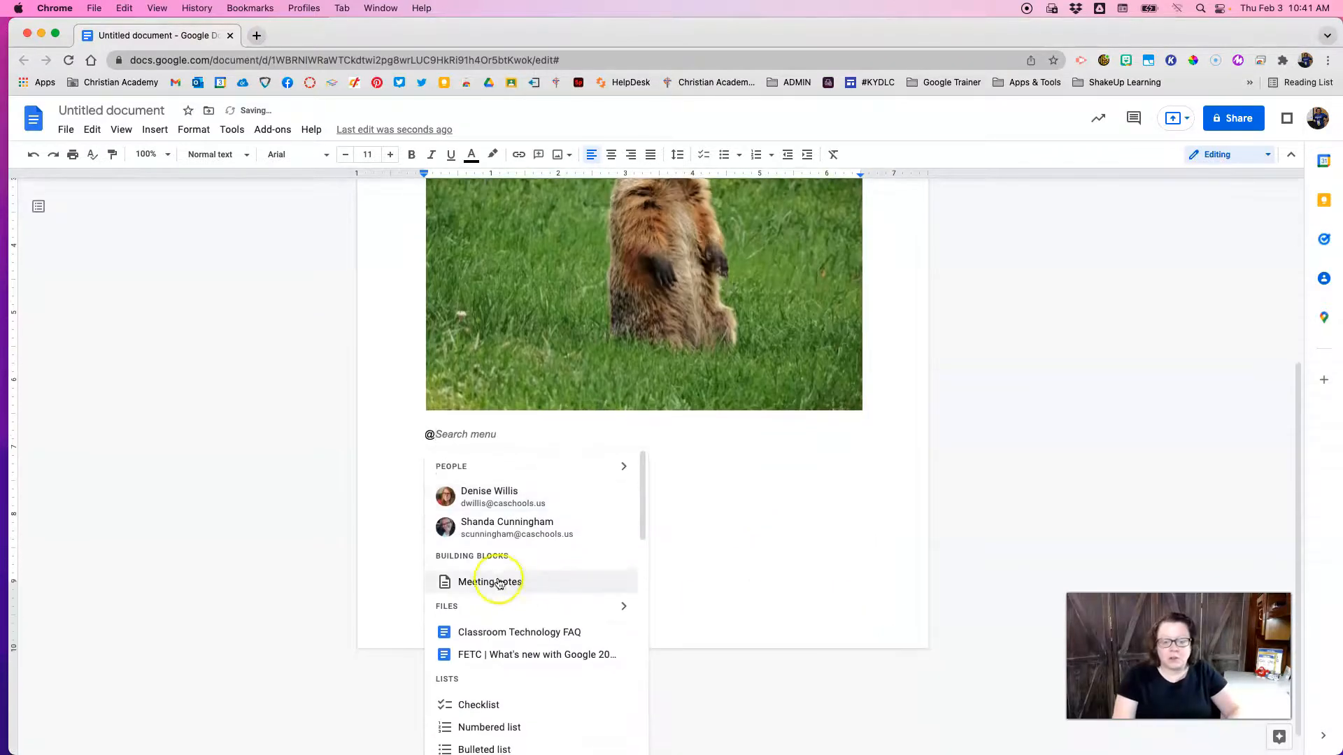
pyautogui.scroll(-5, 521, 589)
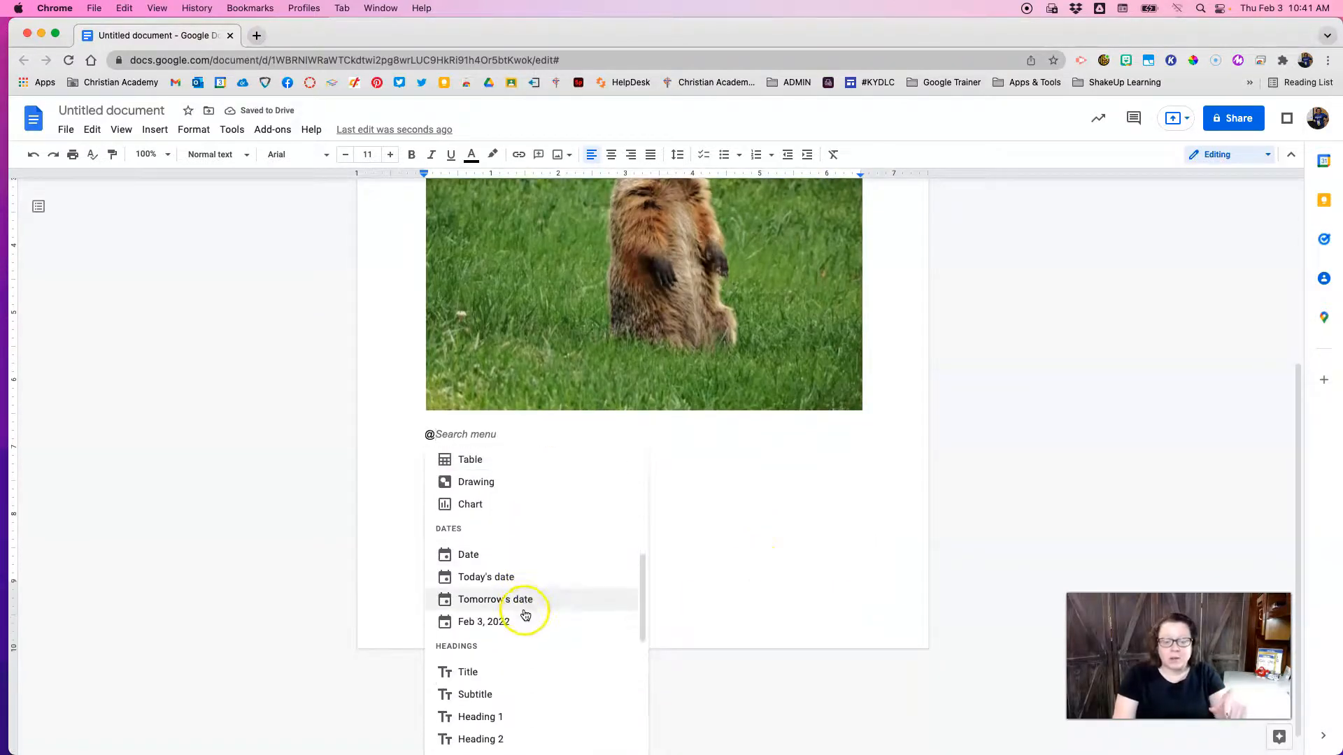
pyautogui.scroll(-1, 504, 621)
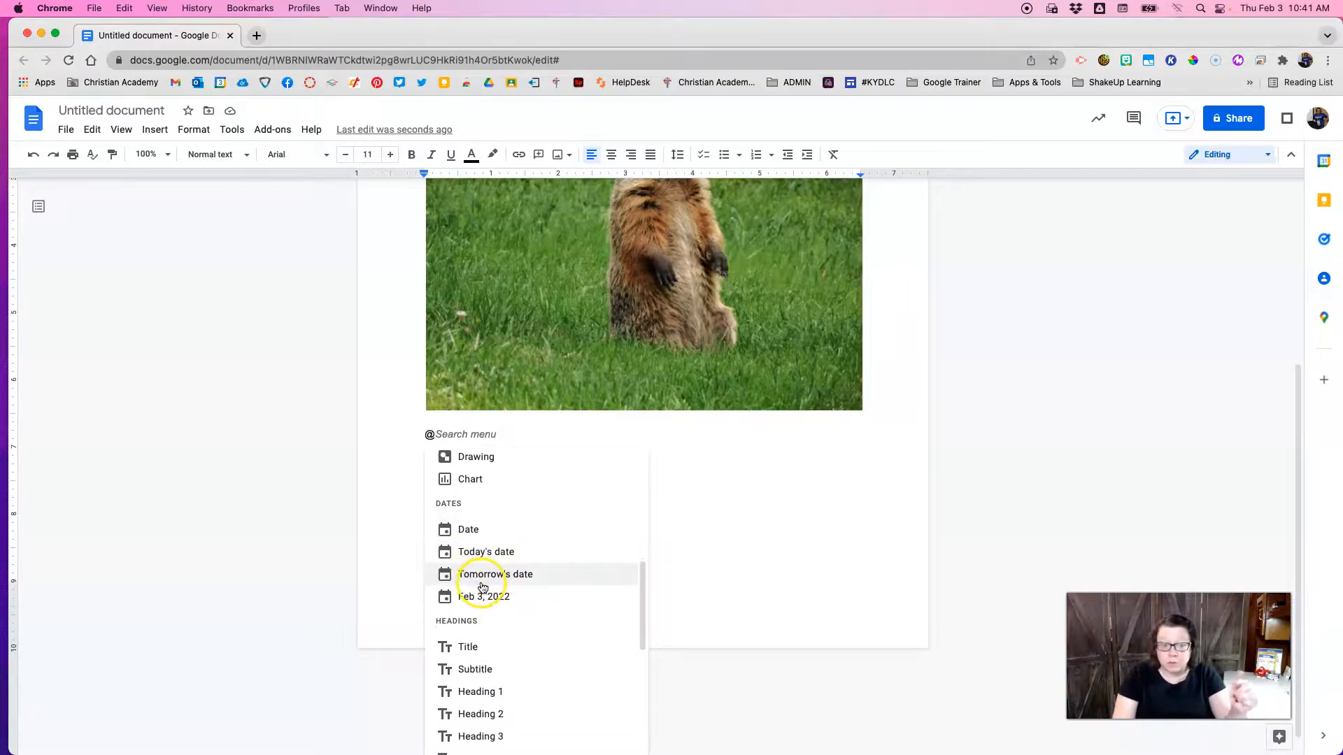
pyautogui.scroll(-5, 492, 607)
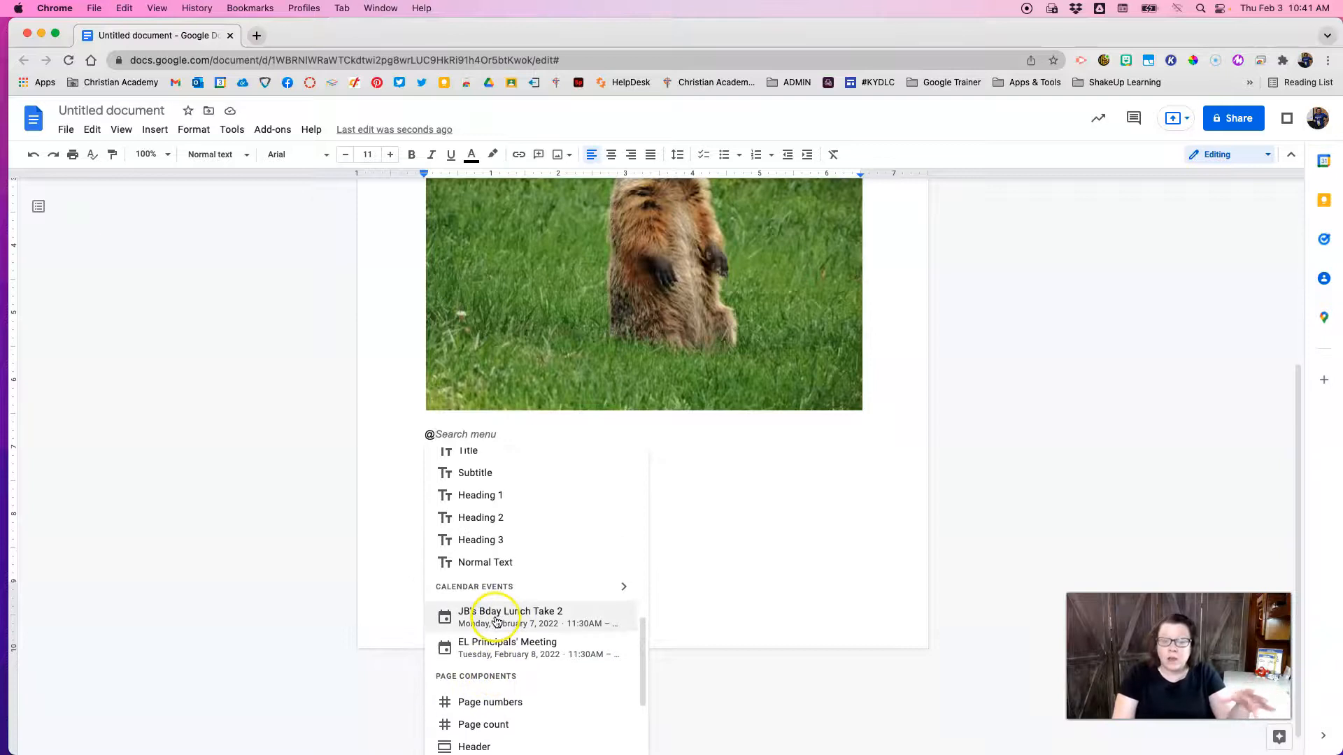
pyautogui.scroll(1, 516, 604)
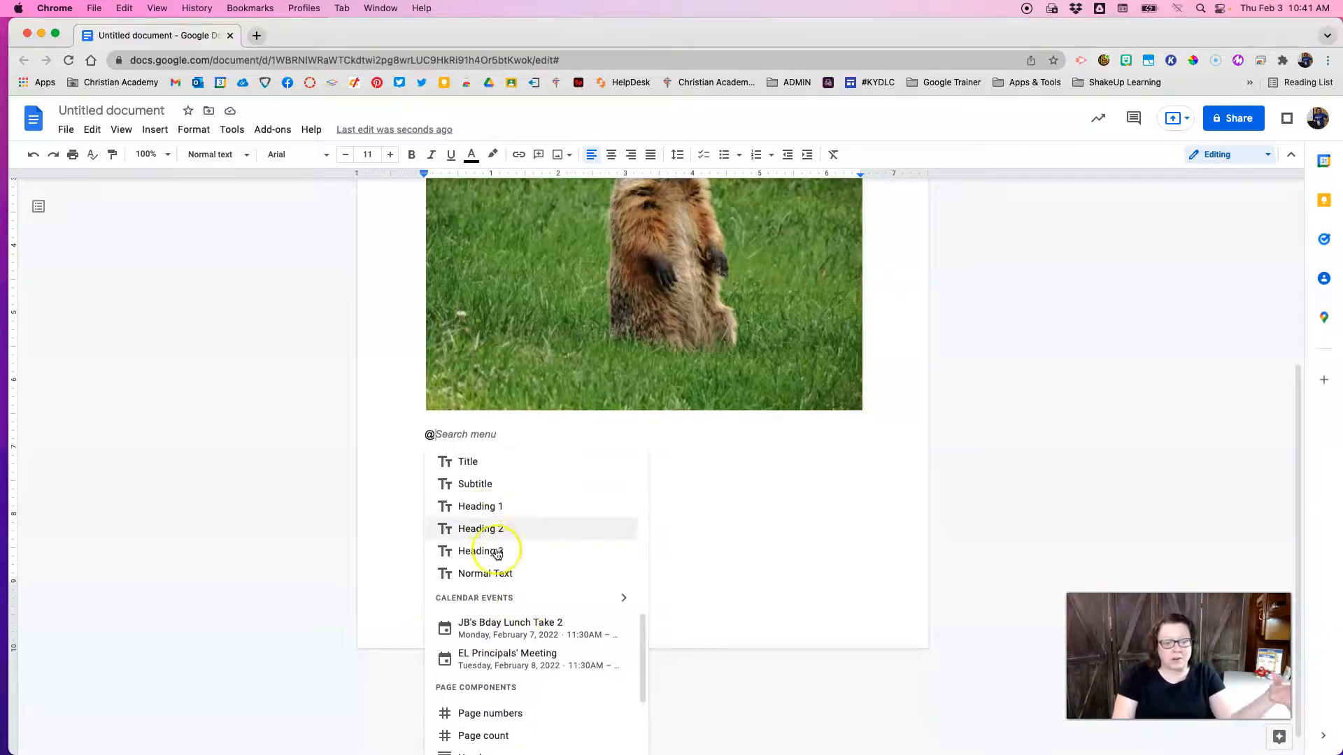
pyautogui.scroll(-3, 546, 657)
pyautogui.scroll(-3, 548, 662)
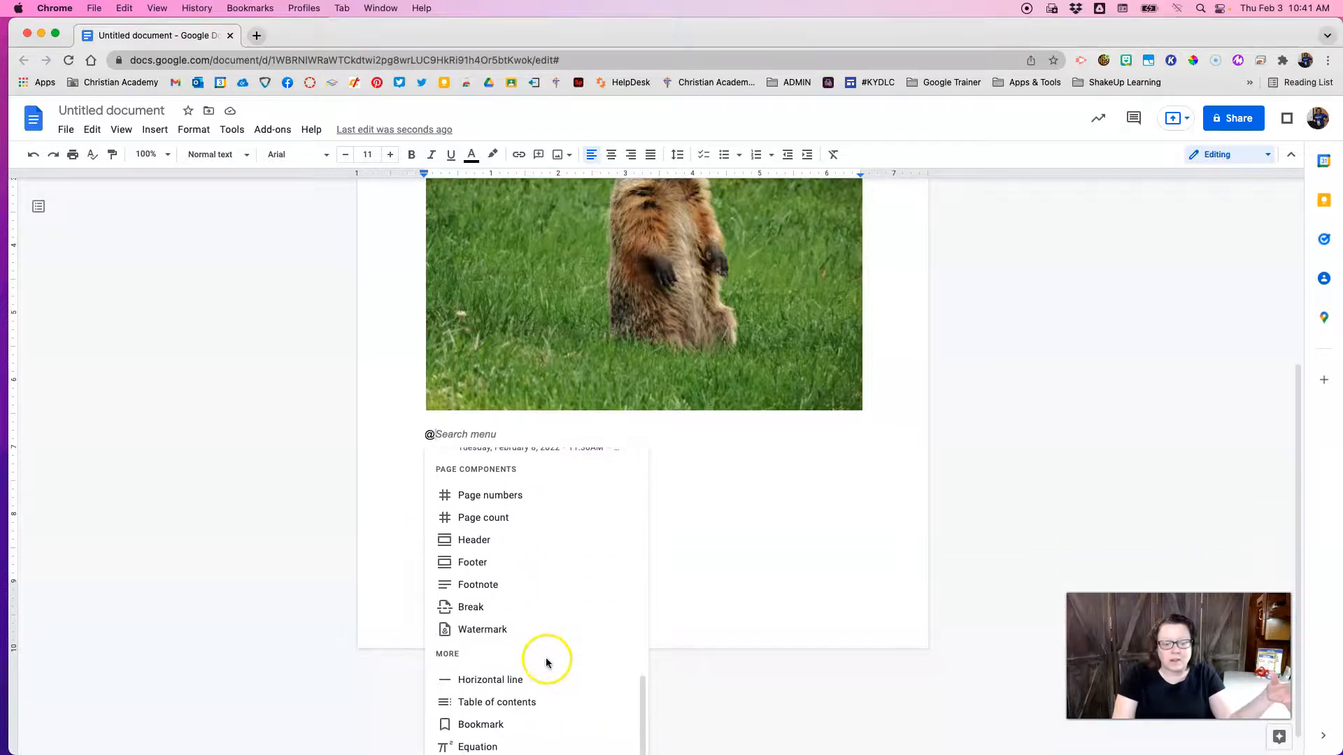
pyautogui.scroll(-1, 542, 668)
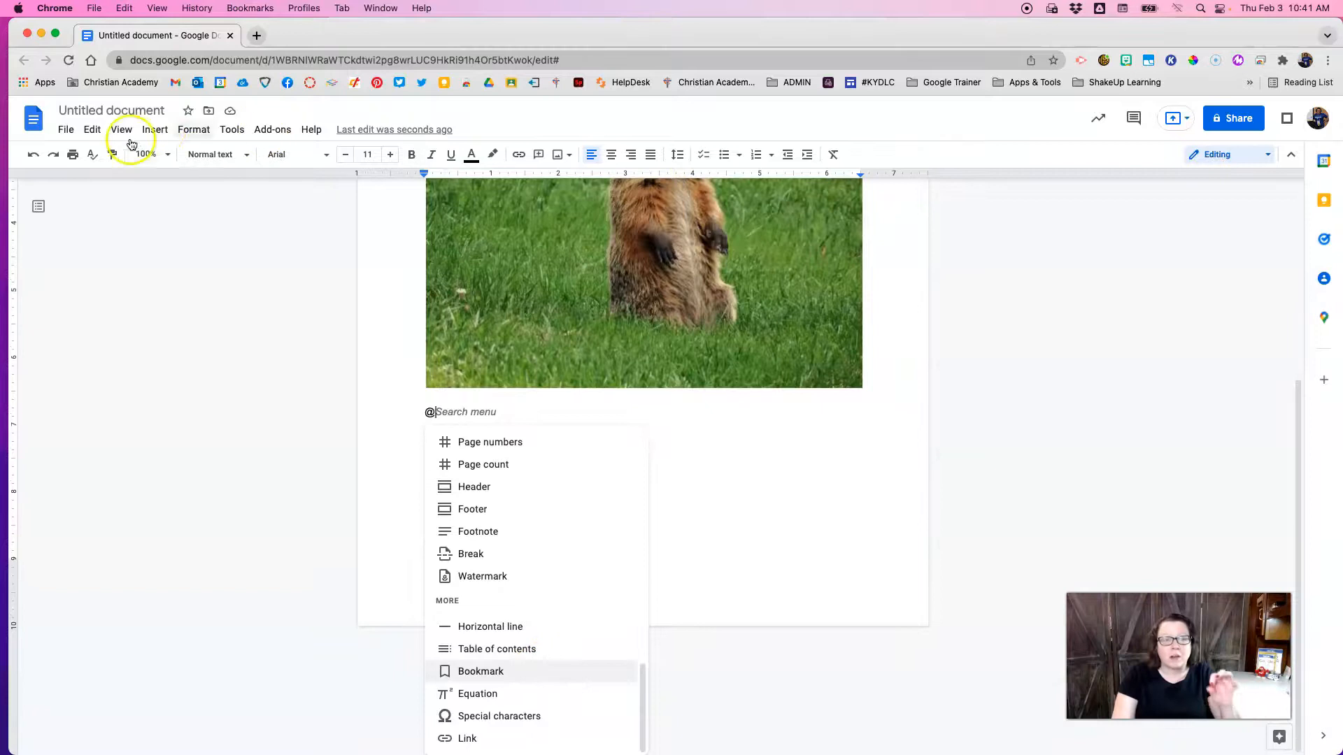
pyautogui.scroll(9, 818, 563)
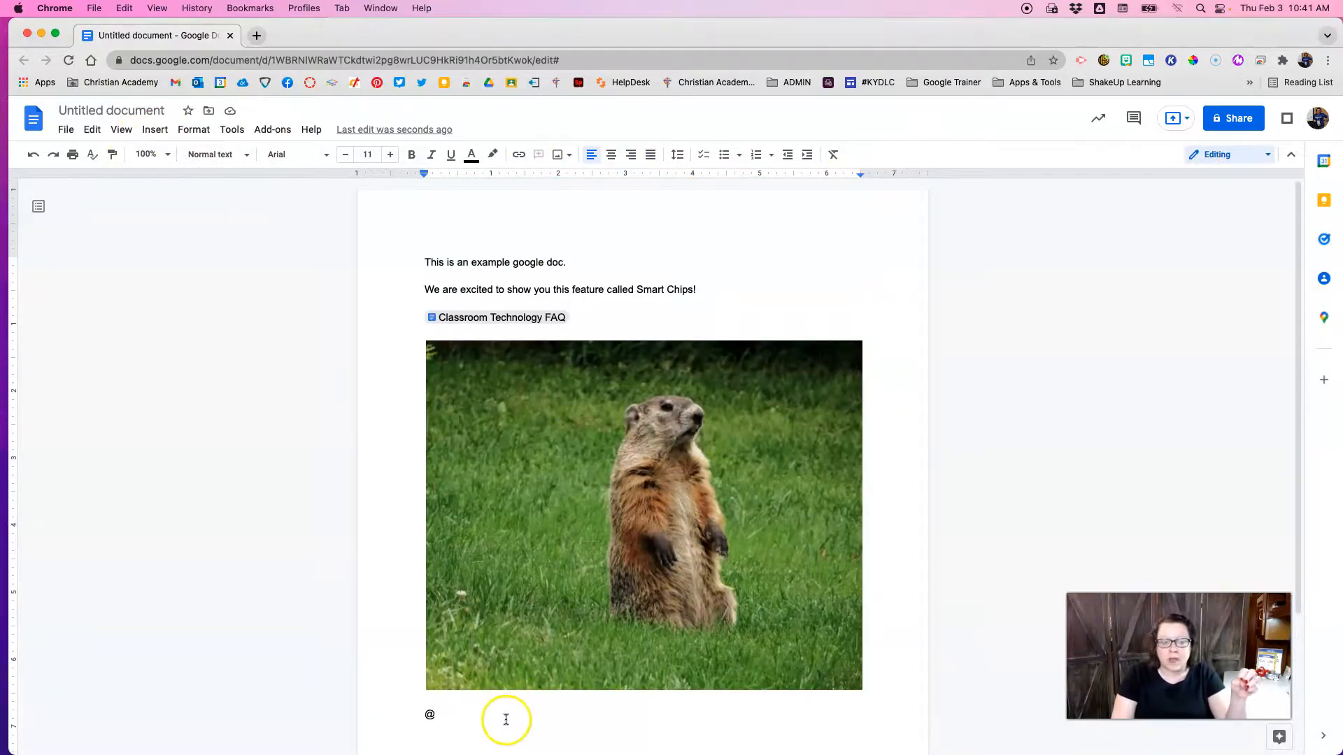
pyautogui.moveTo(648, 291); pyautogui.dragTo(715, 291)
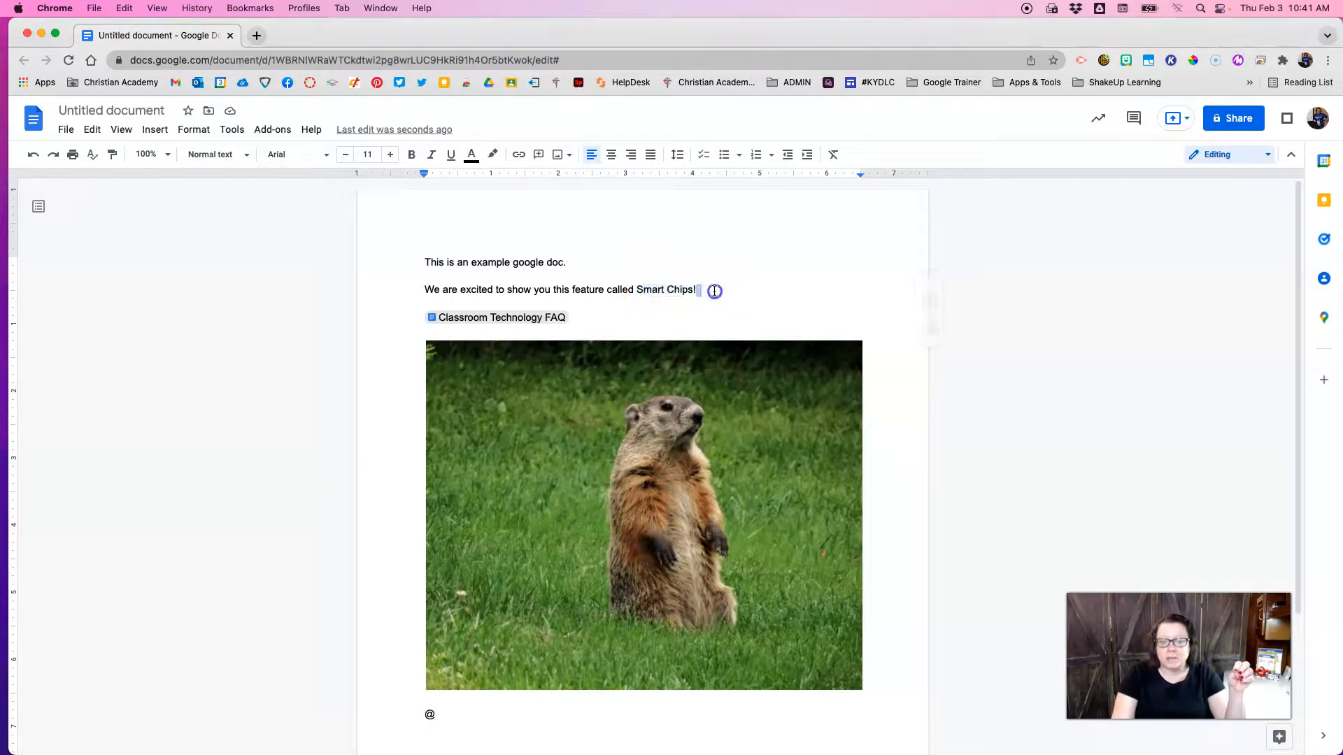
pyautogui.click(660, 264)
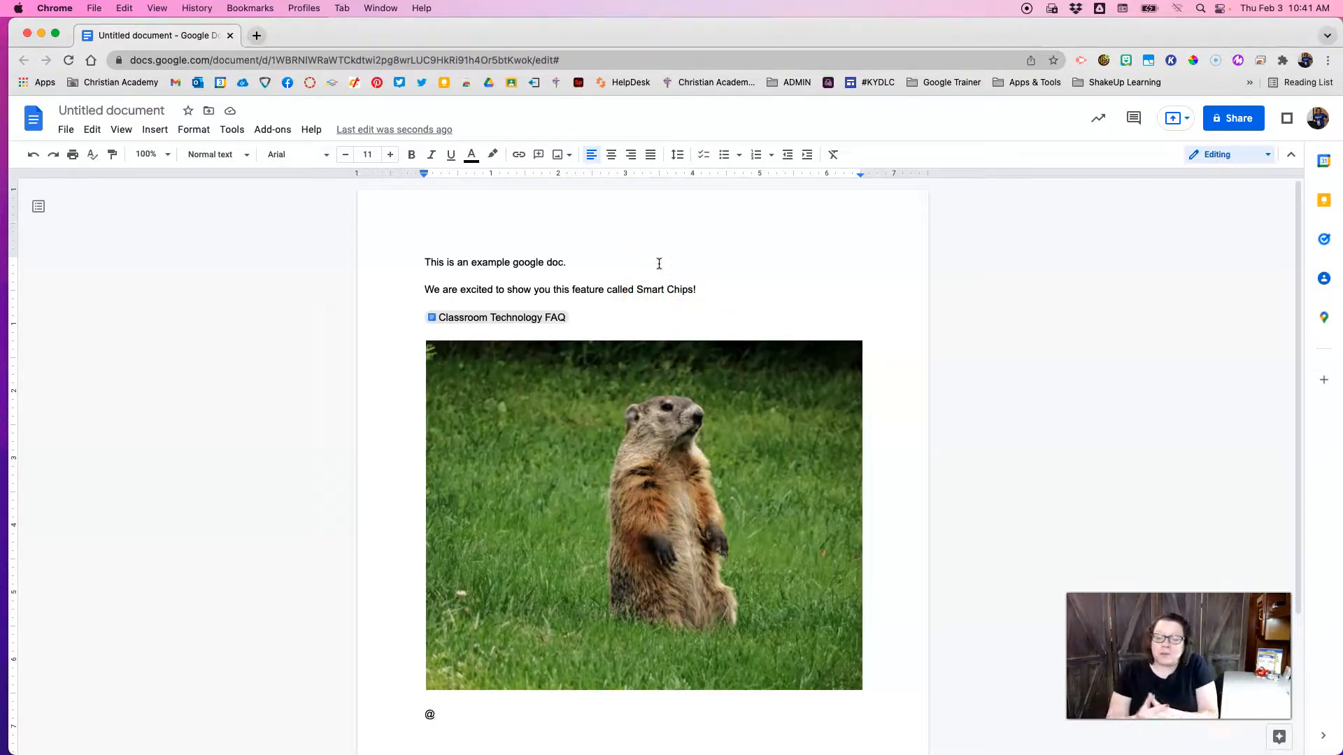